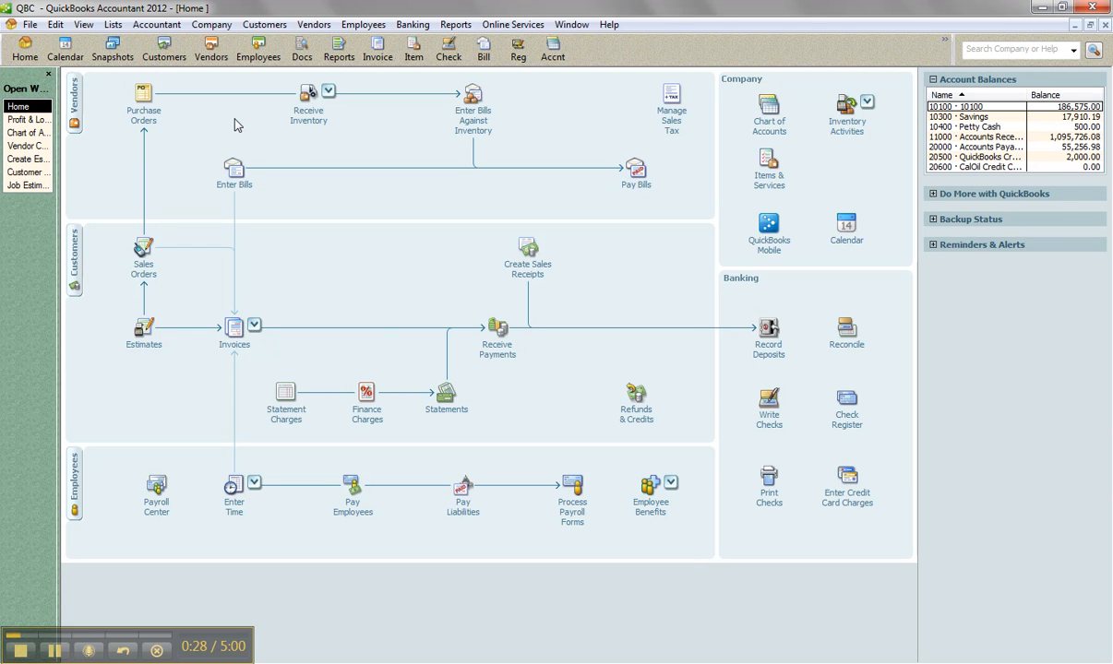
Check the company preferences for Time & Expenses, including the choices for the default markup account
left_click(56, 24)
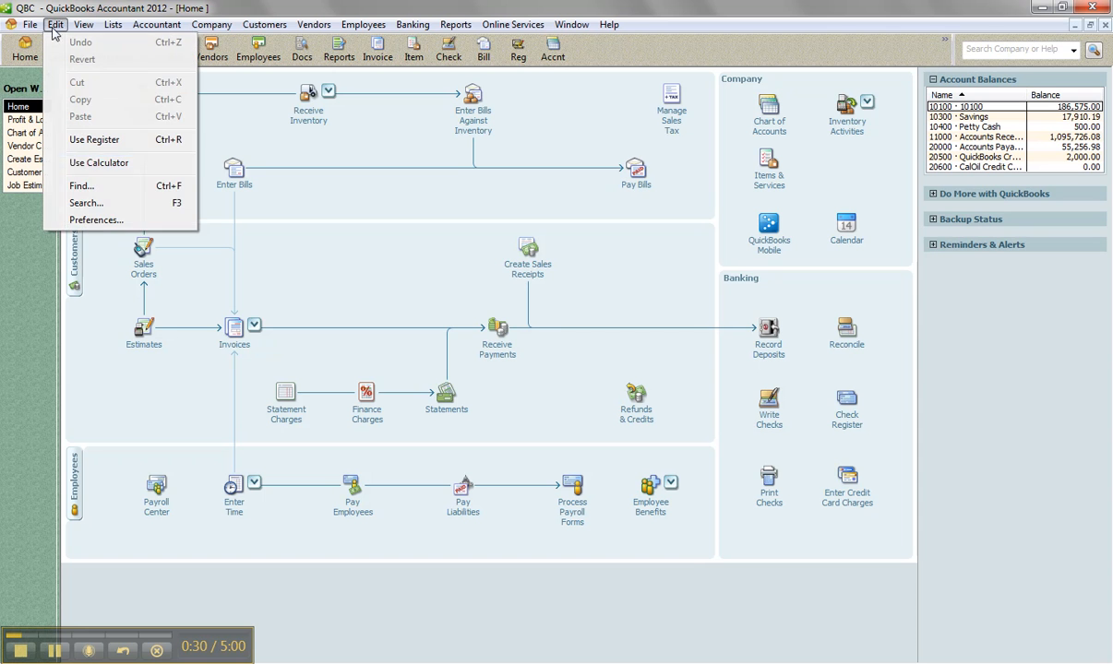
left_click(99, 221)
left_click(383, 162)
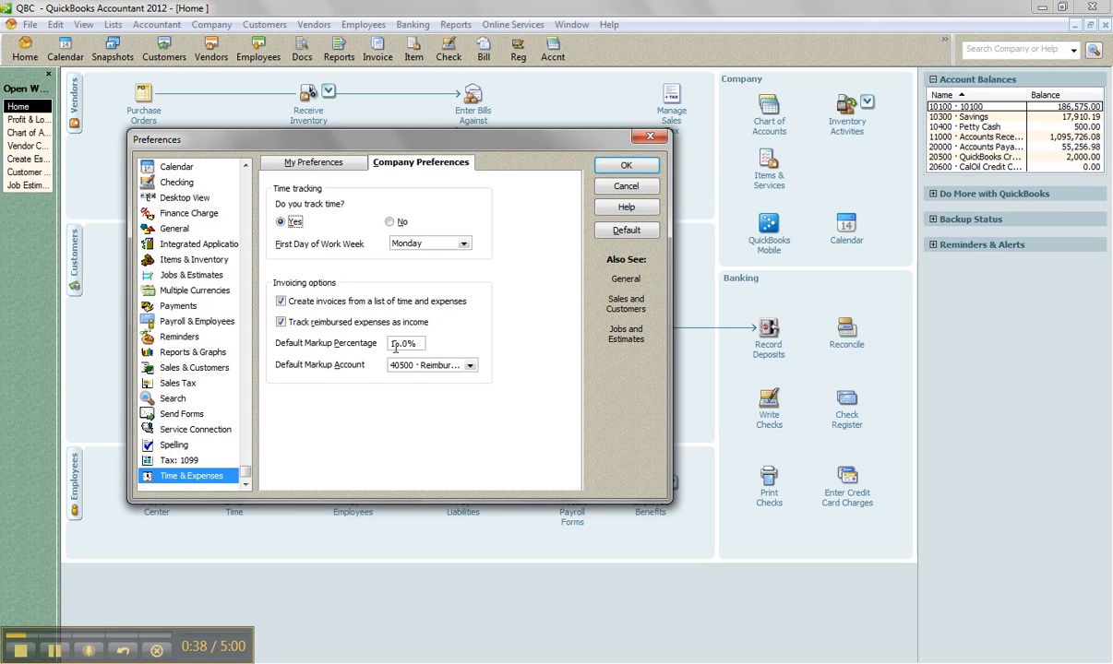
left_click(468, 366)
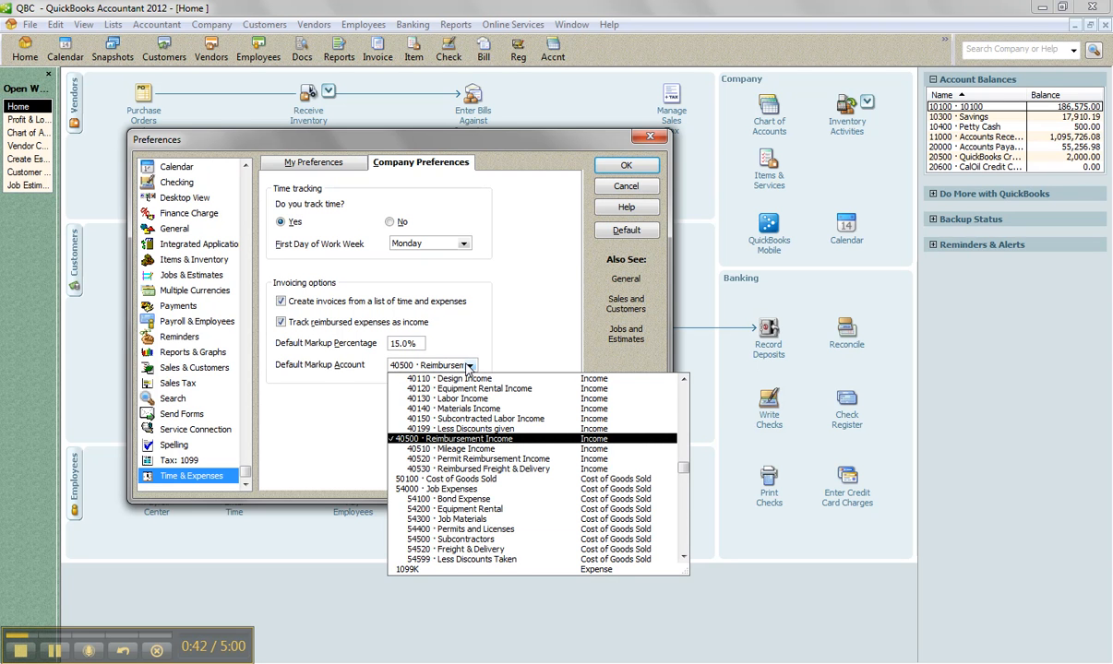
left_click(531, 264)
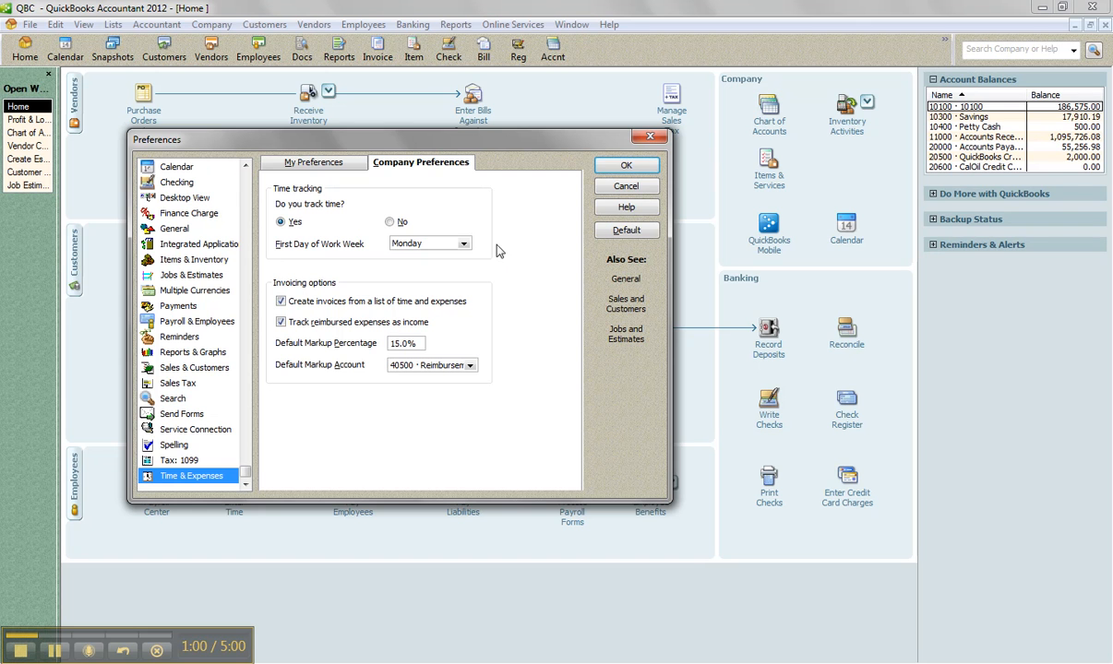
left_click(620, 168)
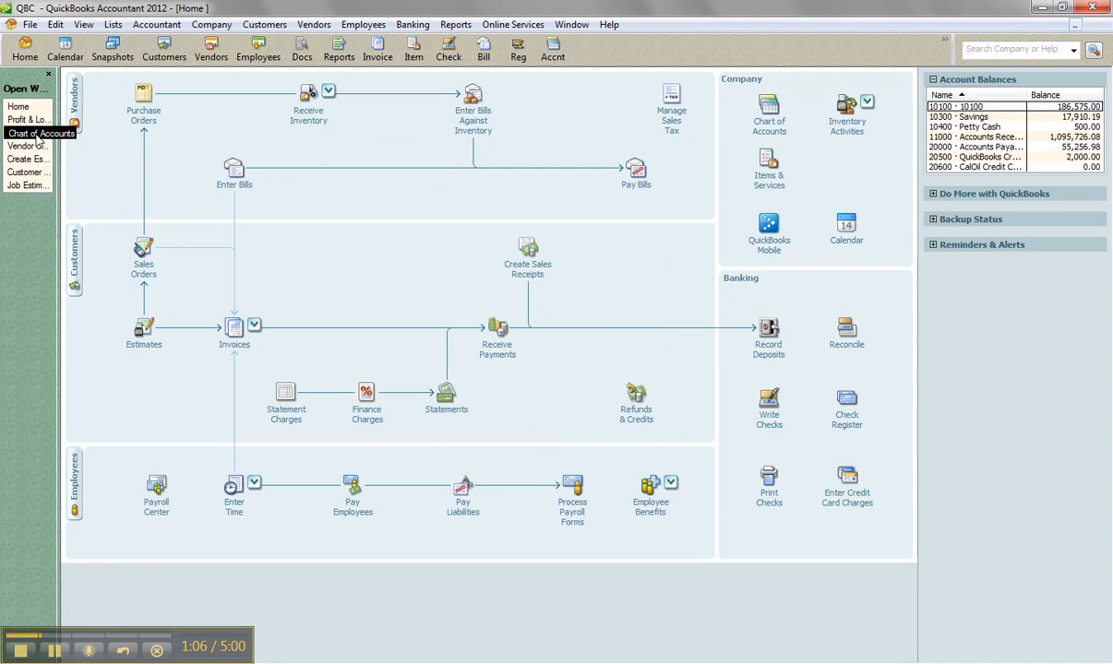
Open the 64801 Travel to Jobsite account from the chart of accounts and check the income account options for its reimbursed expenses
left_click(33, 133)
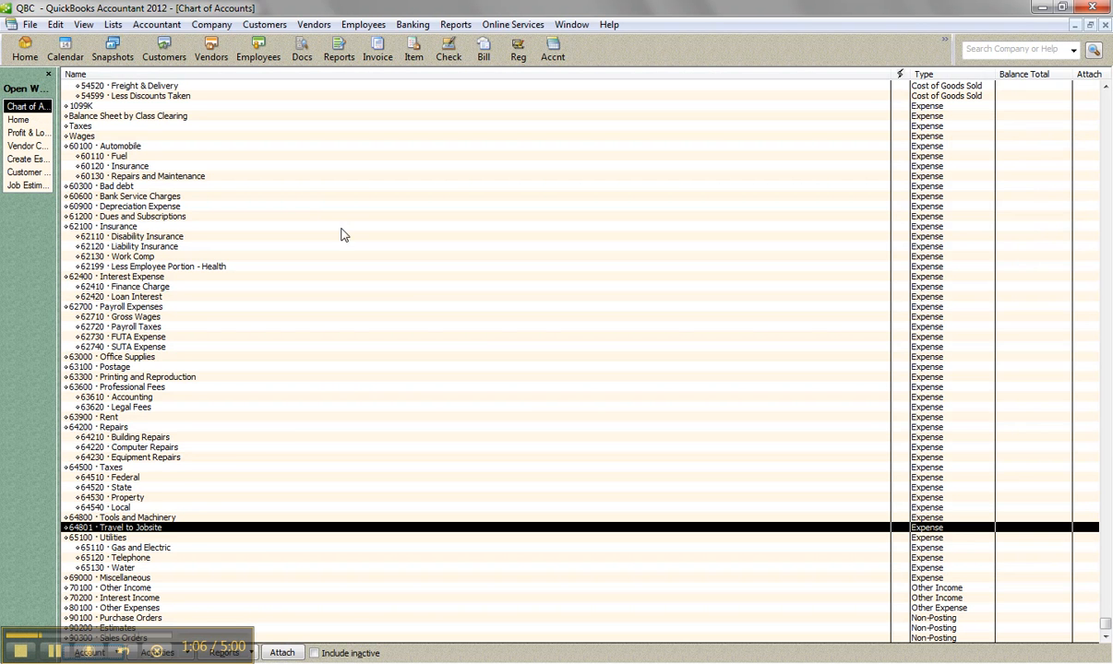
double_click(188, 526)
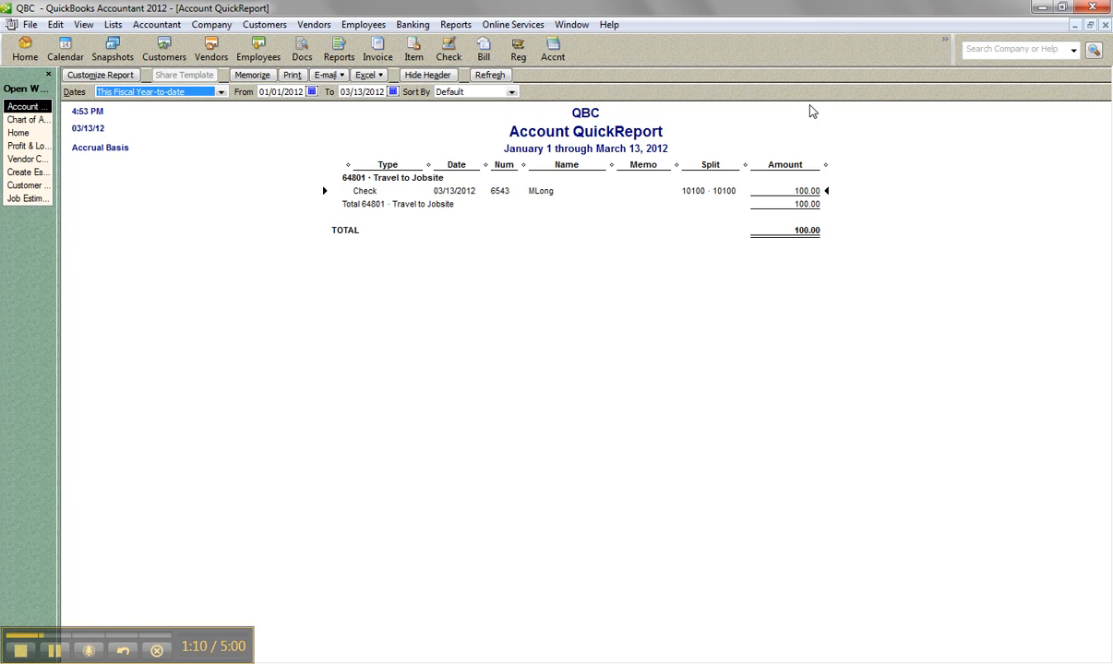
key("Escape")
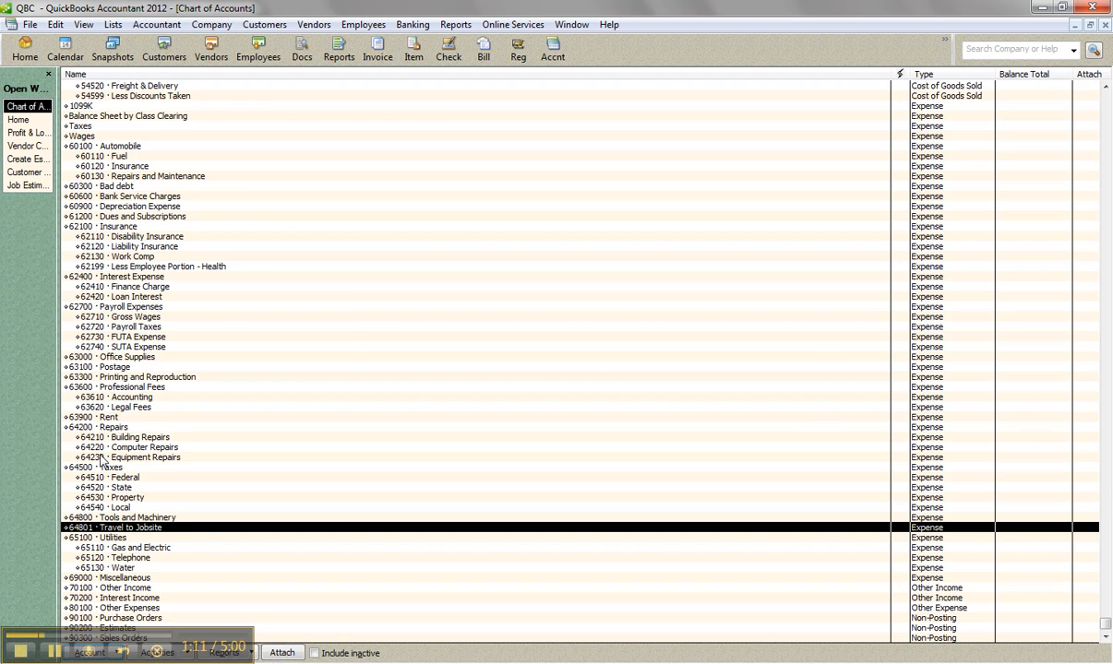
right_click(127, 531)
left_click(240, 277)
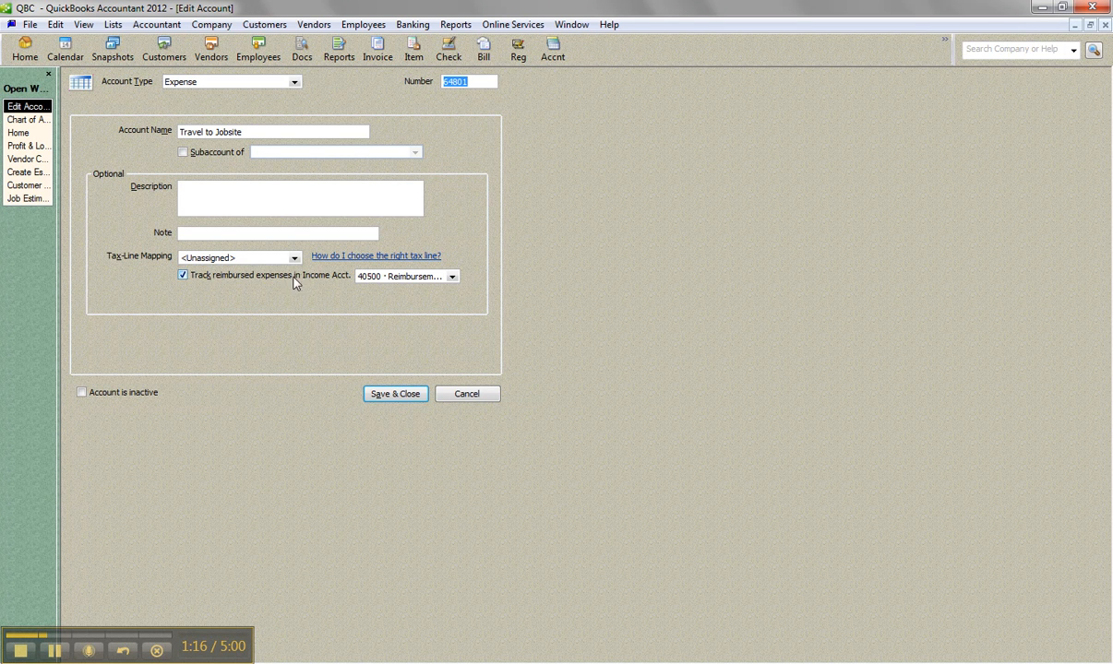
left_click(452, 276)
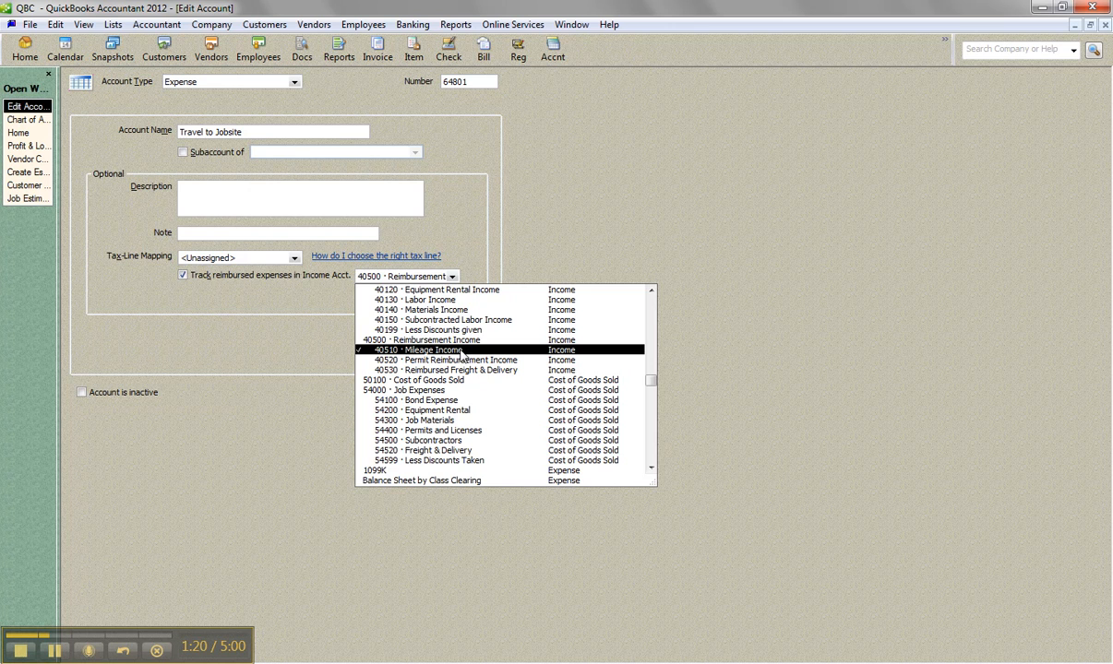
left_click(641, 199)
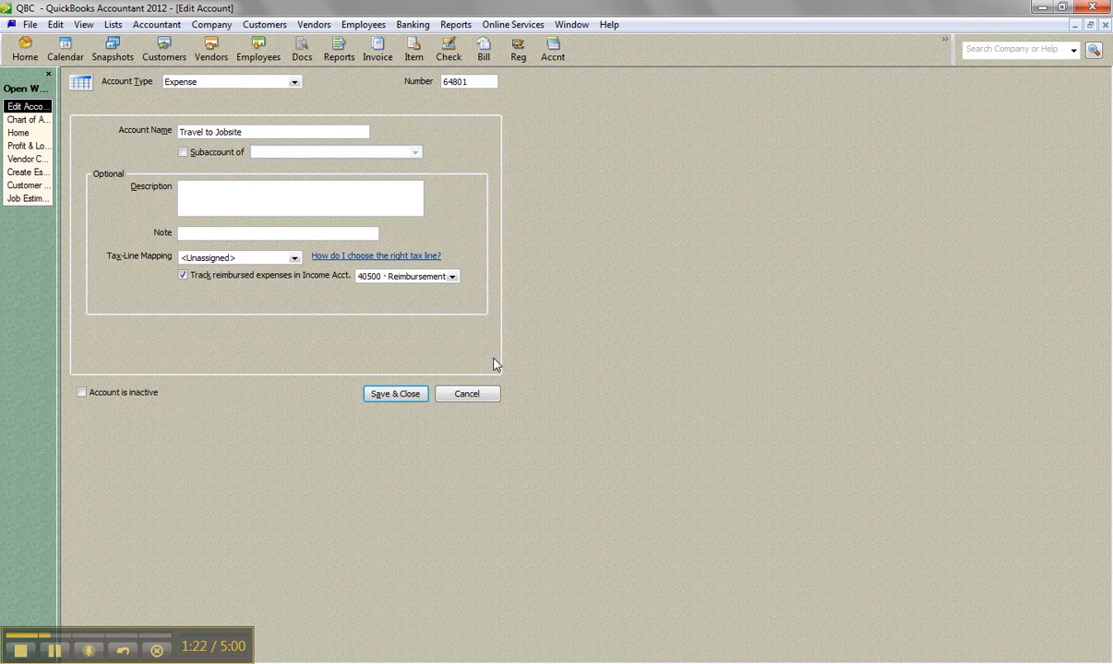
left_click(394, 394)
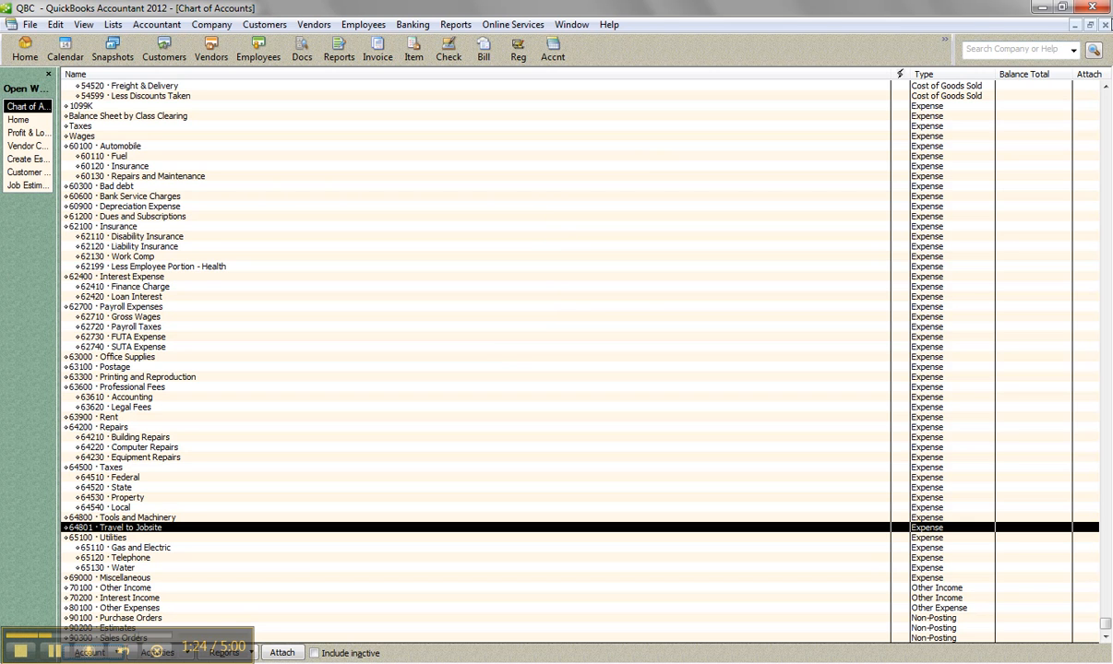
Write and save a 100.00 check to the vendor for 64801 Travel to Jobsite, marked billable to the customer
left_click(19, 120)
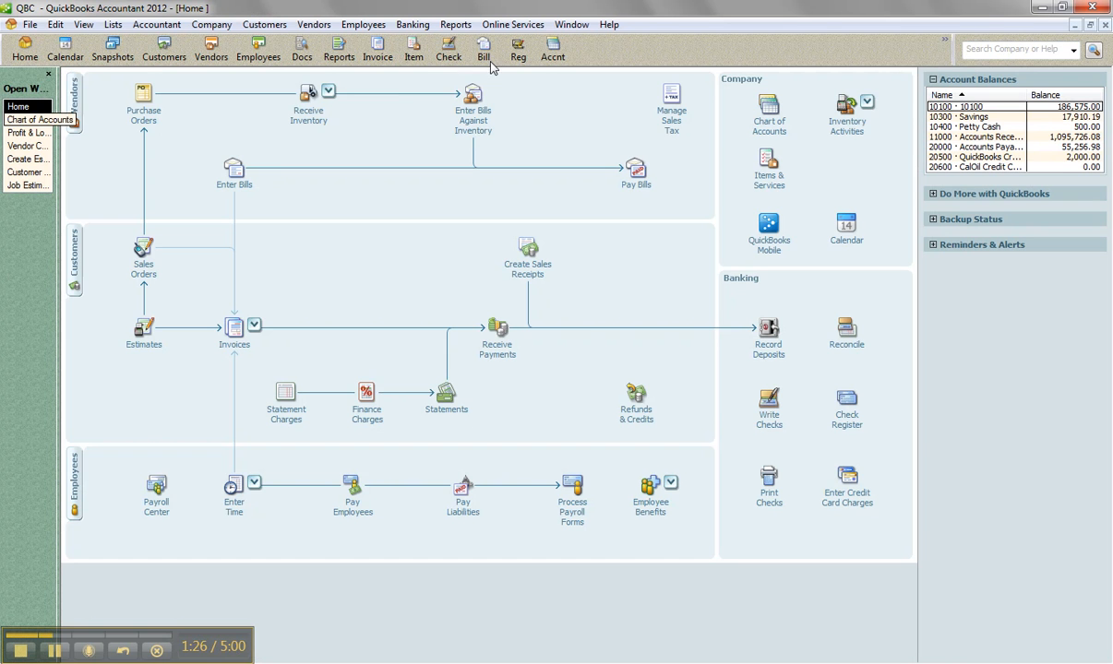
left_click(412, 25)
left_click(429, 44)
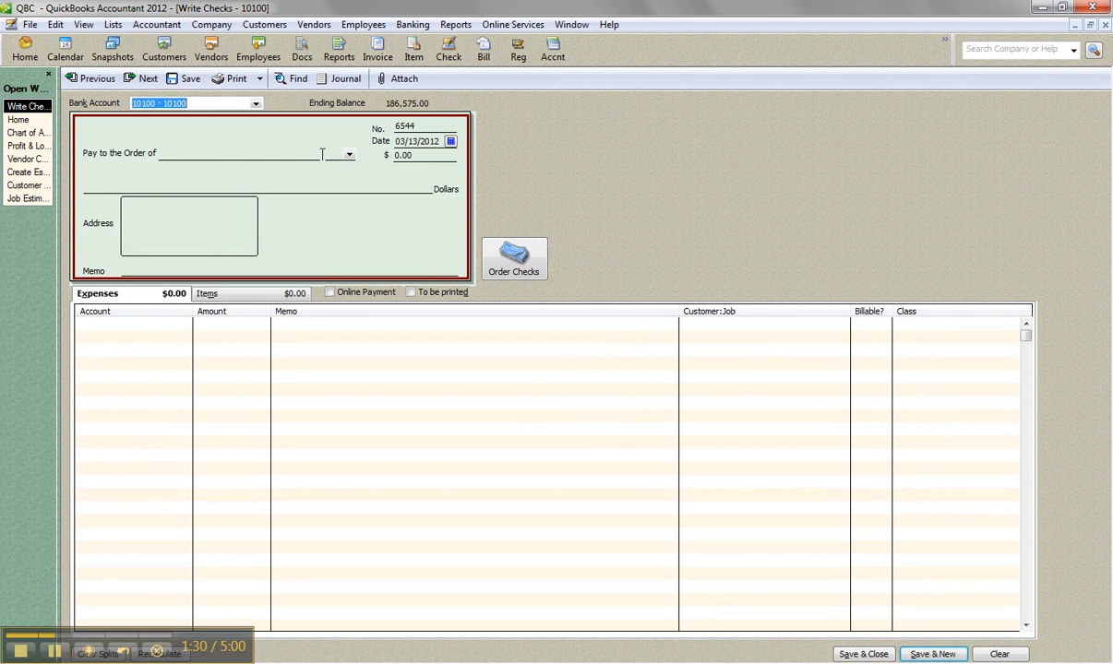
type("DSeet")
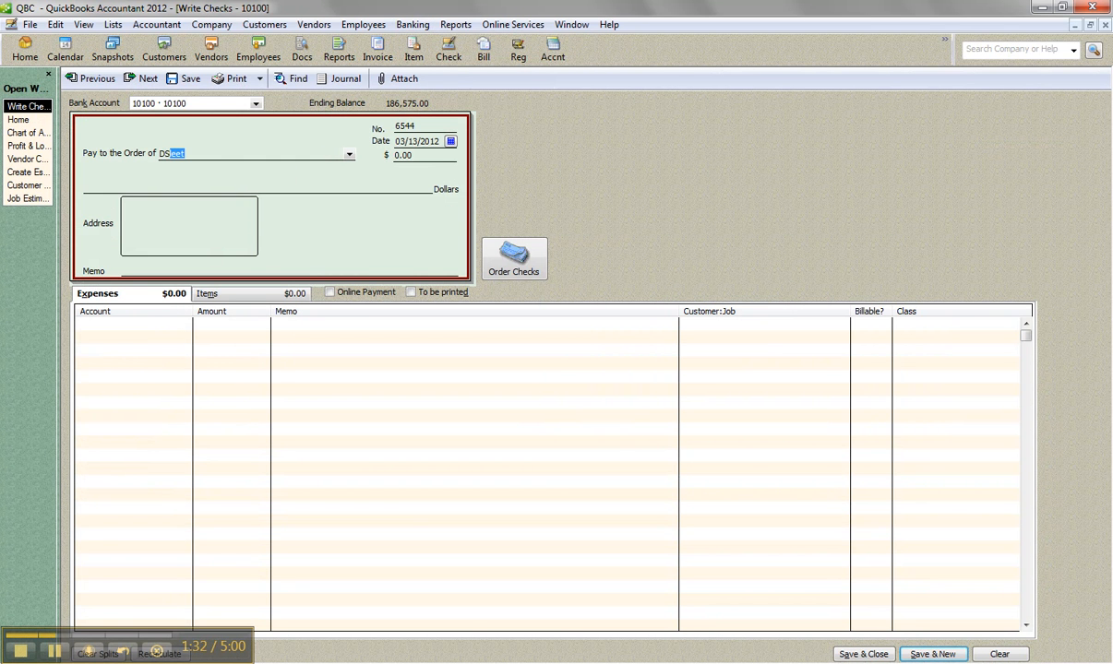
left_click(174, 312)
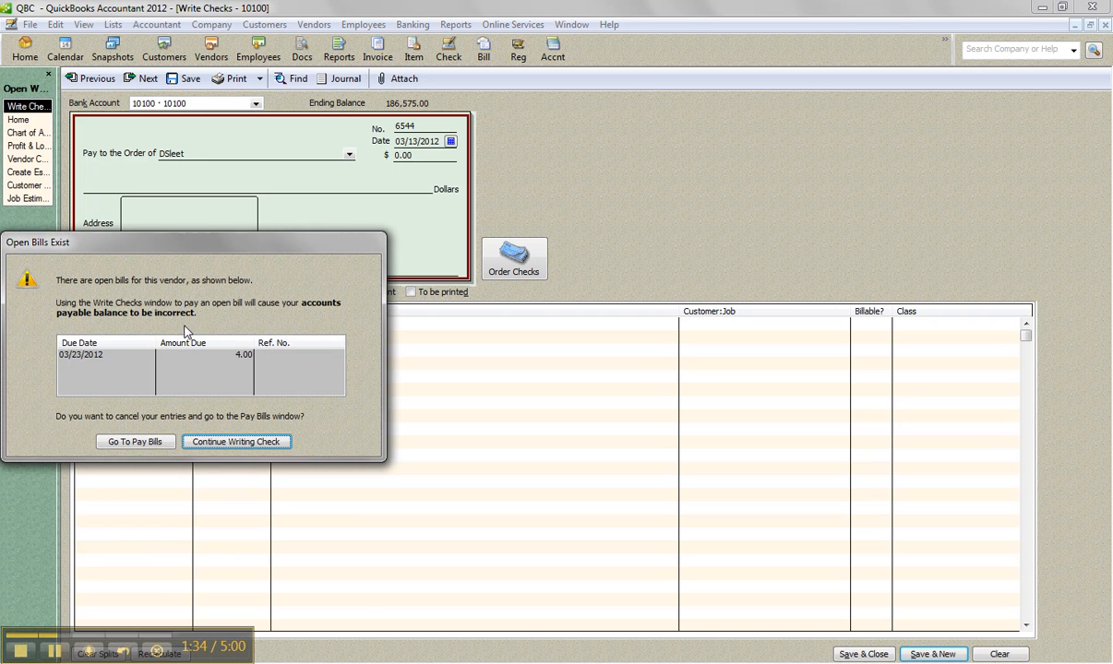
left_click(235, 440)
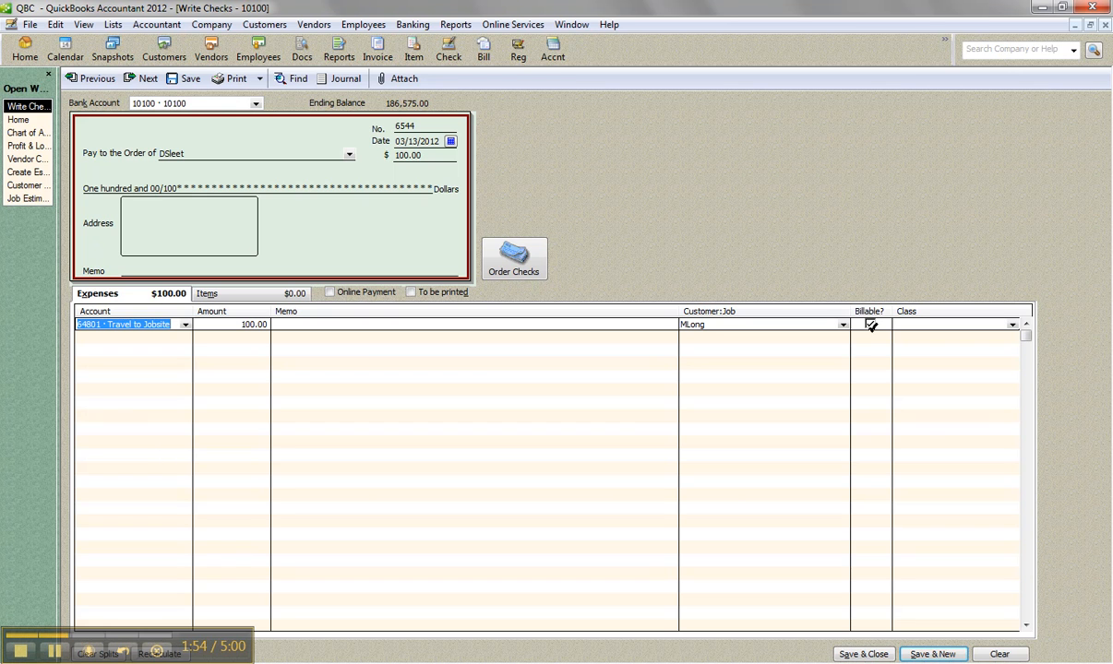
left_click(867, 654)
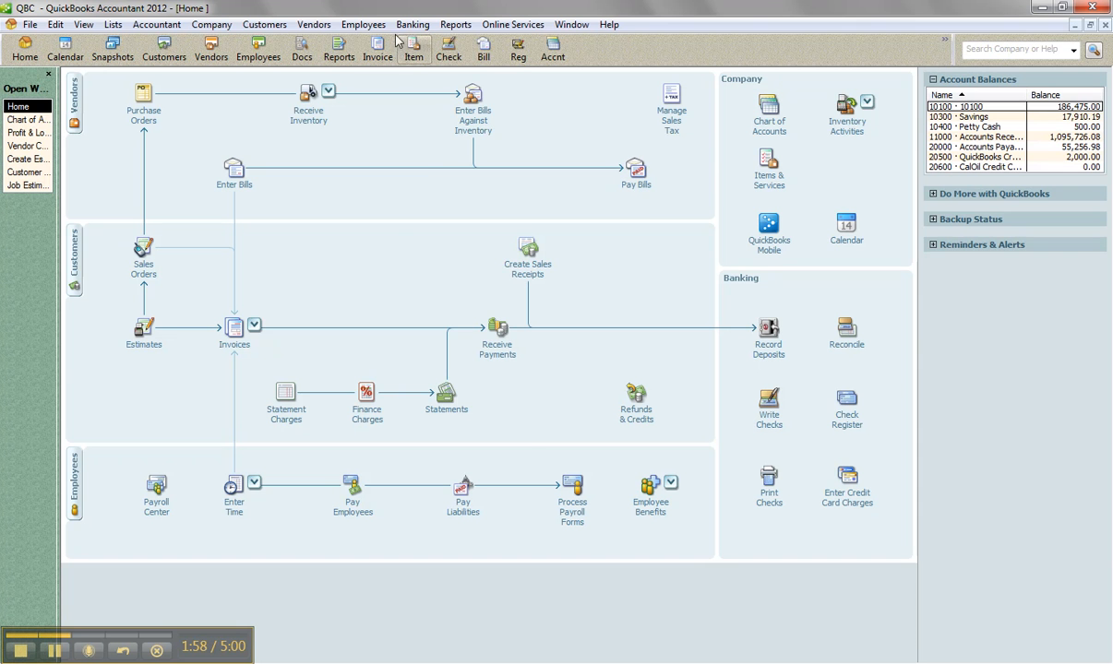
left_click(363, 24)
mouse_move(401, 84)
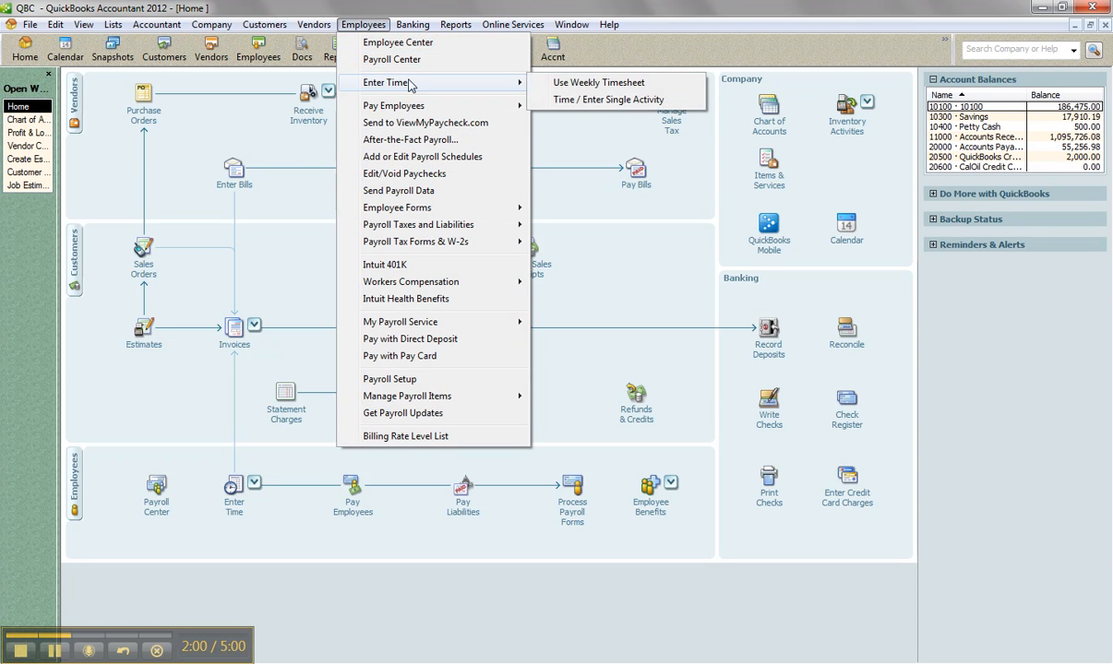
left_click(598, 82)
left_click(236, 123)
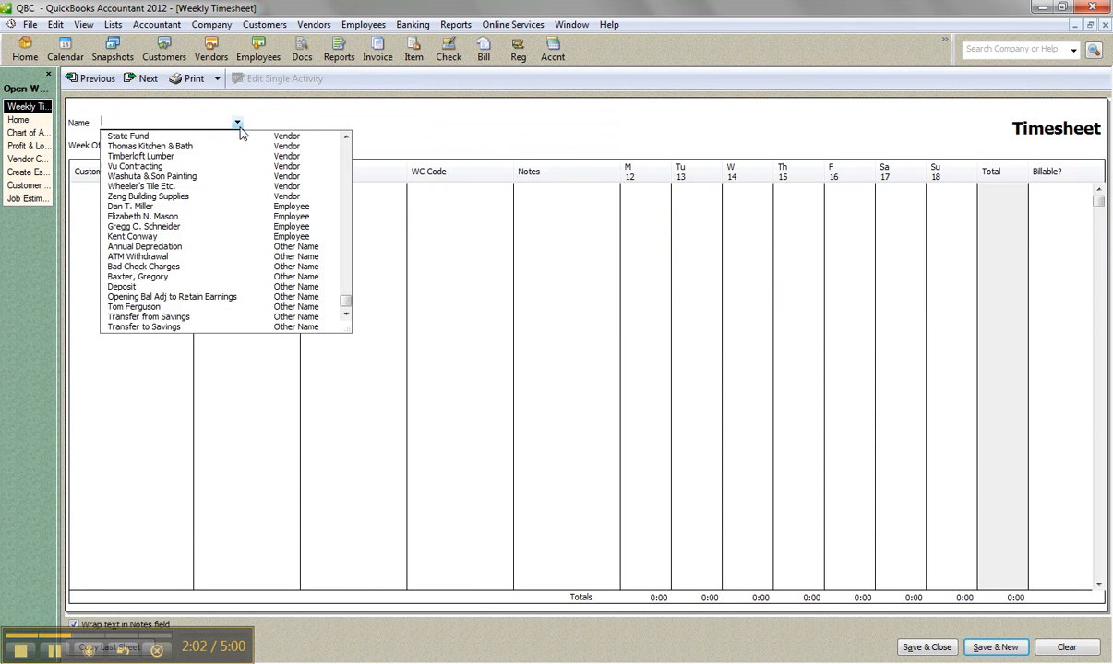
left_click(556, 130)
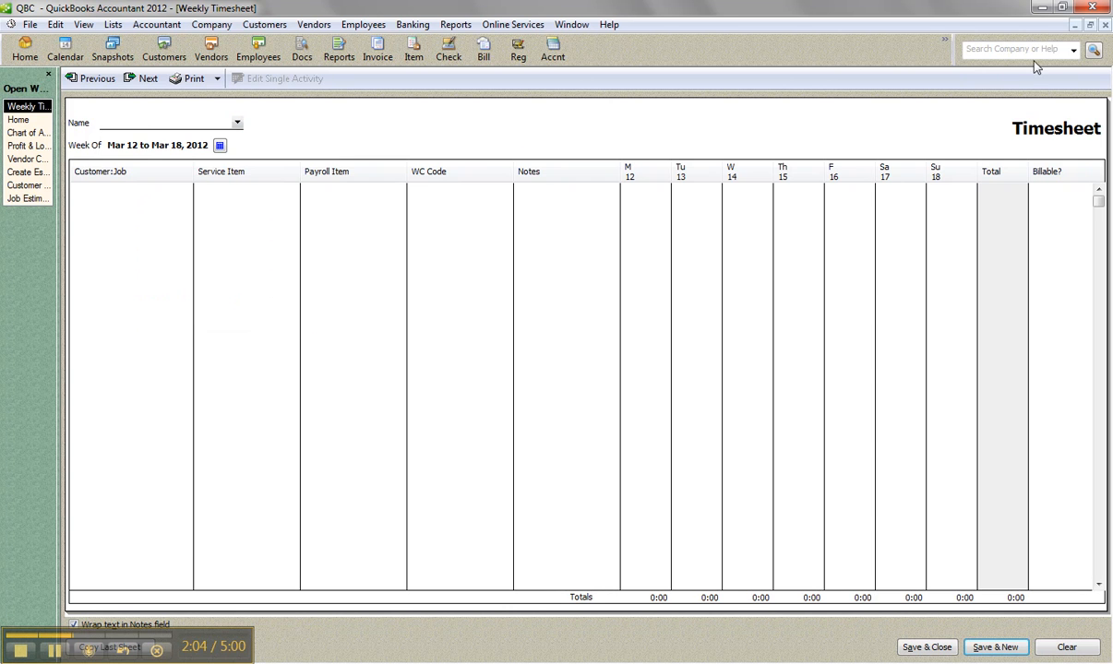
left_click(1103, 26)
Start a single-activity time entry dated 03/13/2012 for the first listed employee and assign it to the same customer as the check
left_click(363, 24)
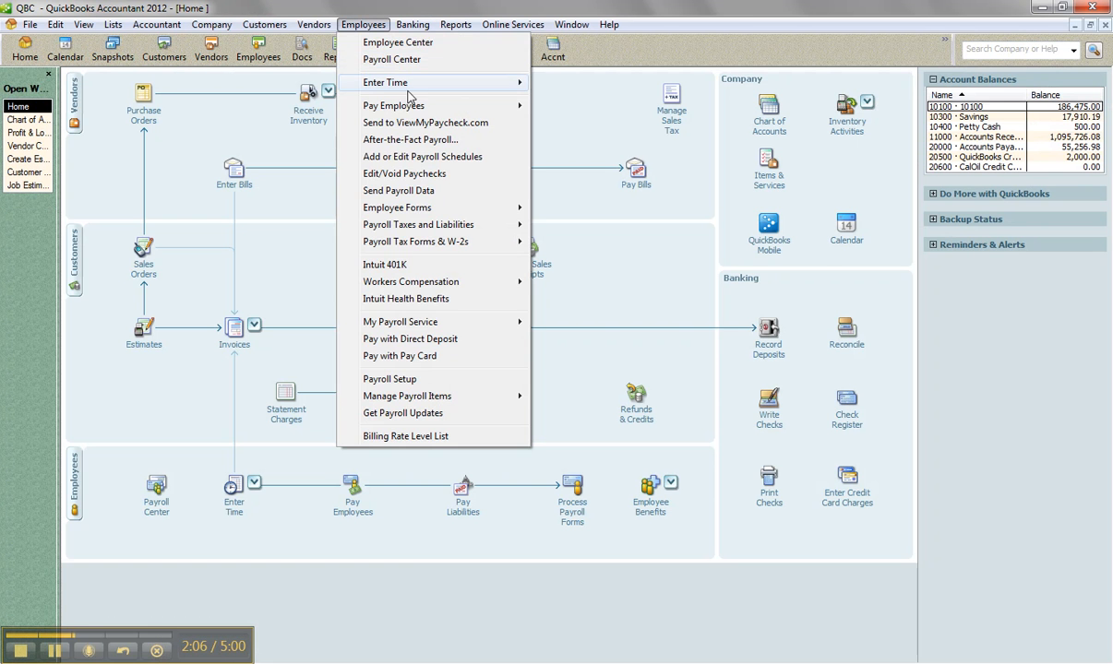
mouse_move(406, 87)
left_click(604, 99)
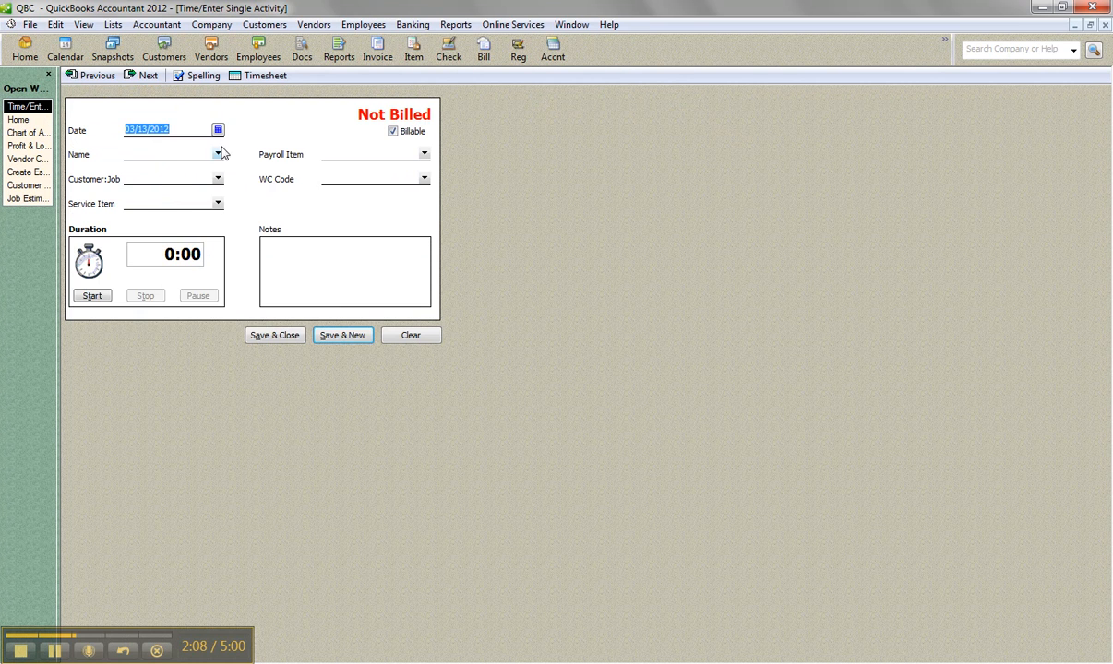
left_click(217, 154)
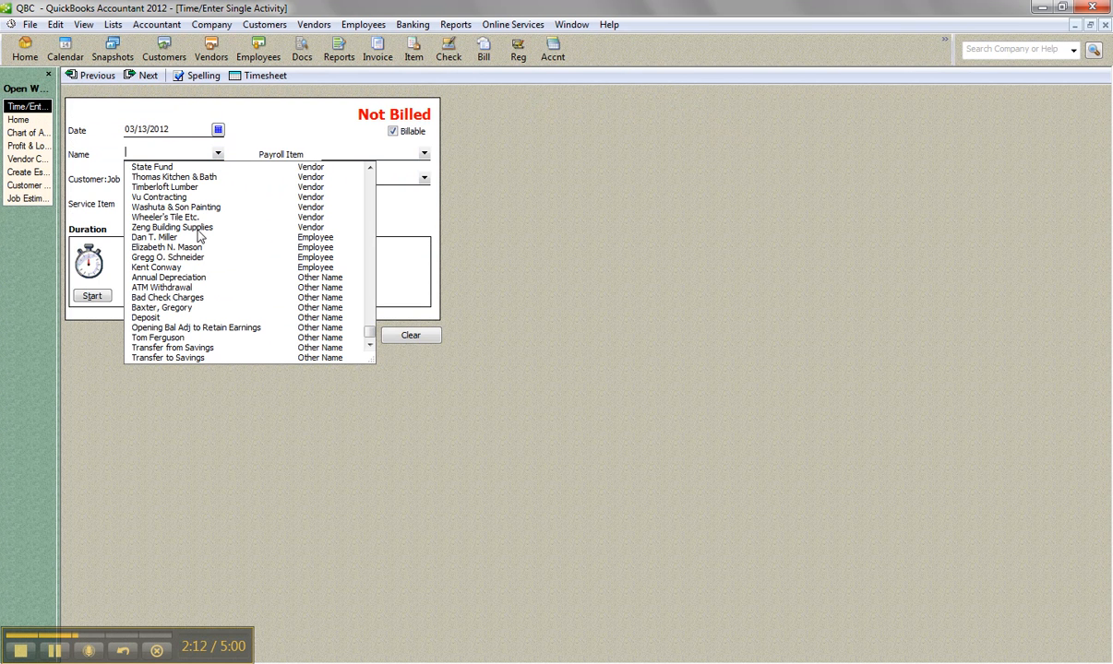
left_click(171, 243)
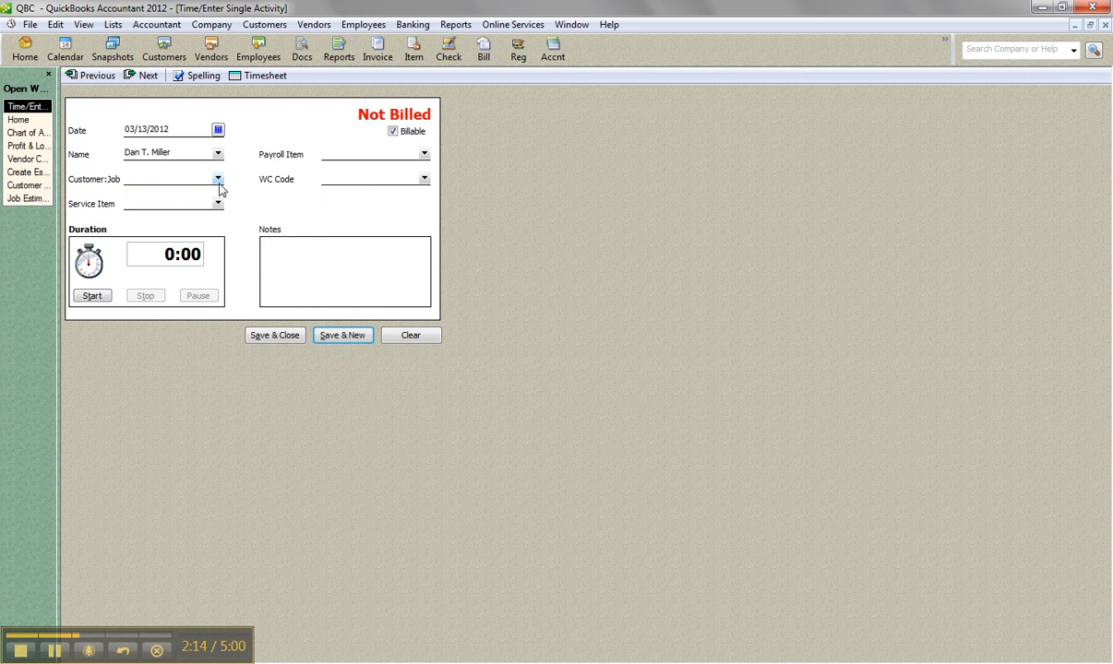
left_click(215, 179)
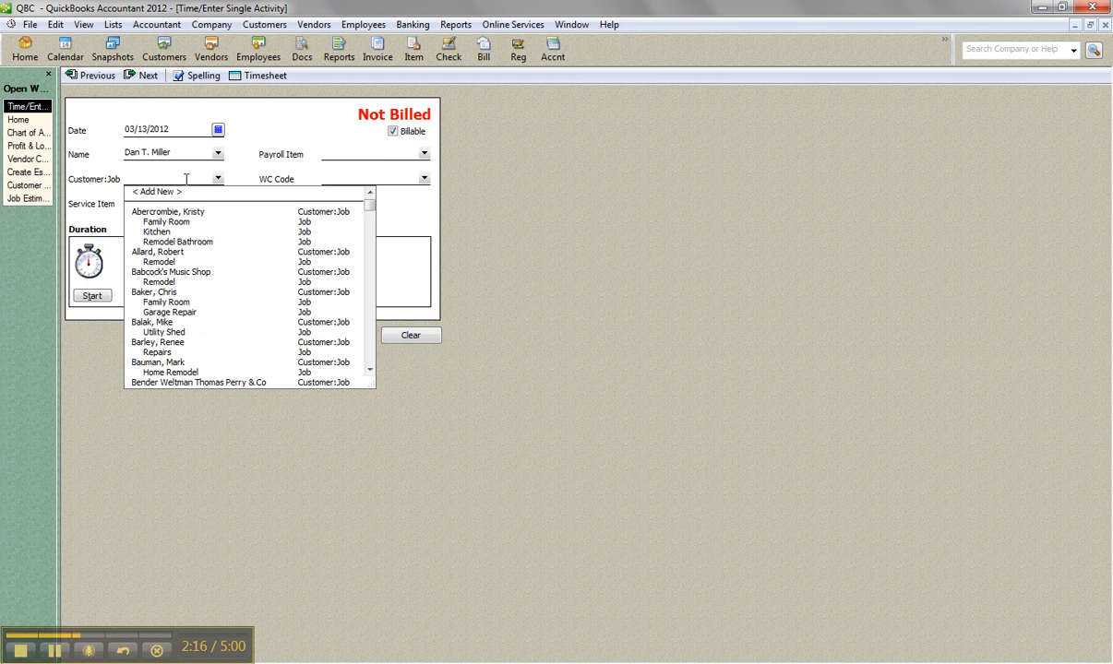
type("MLong")
left_click(256, 175)
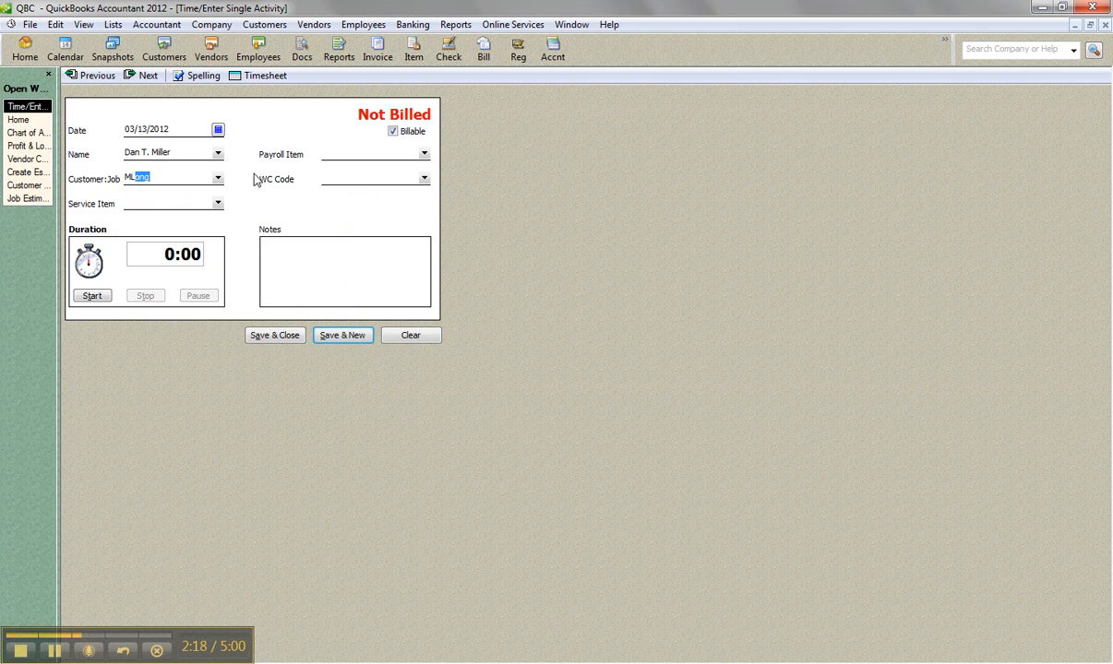
Set the time entry's service item to Framing and its duration to 4:00, and save it
left_click(219, 205)
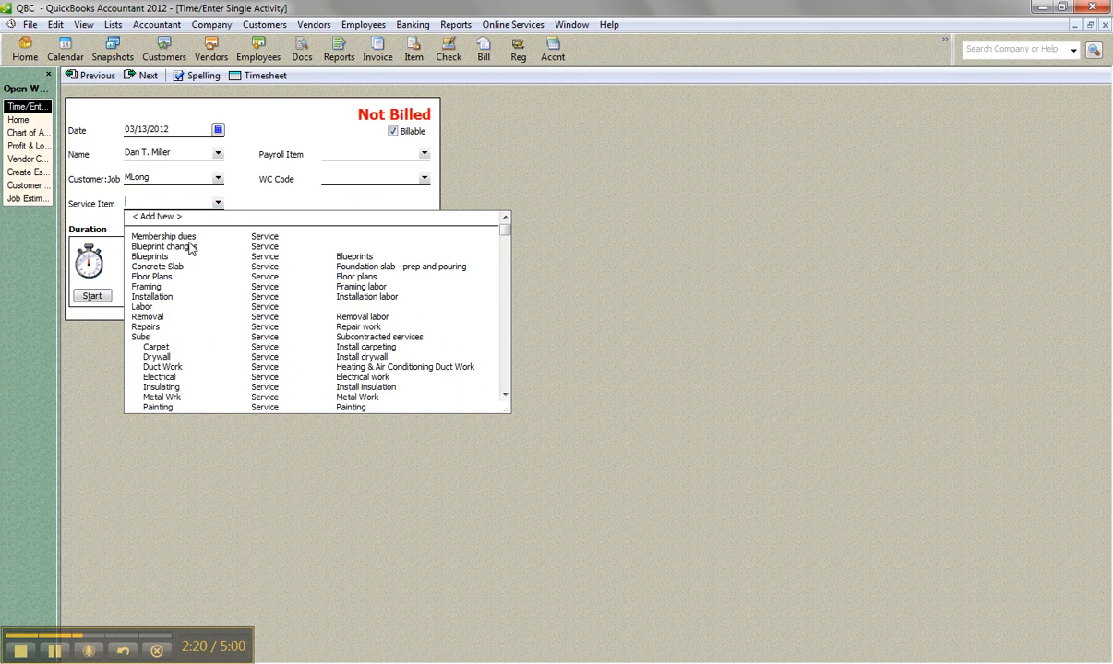
left_click(150, 275)
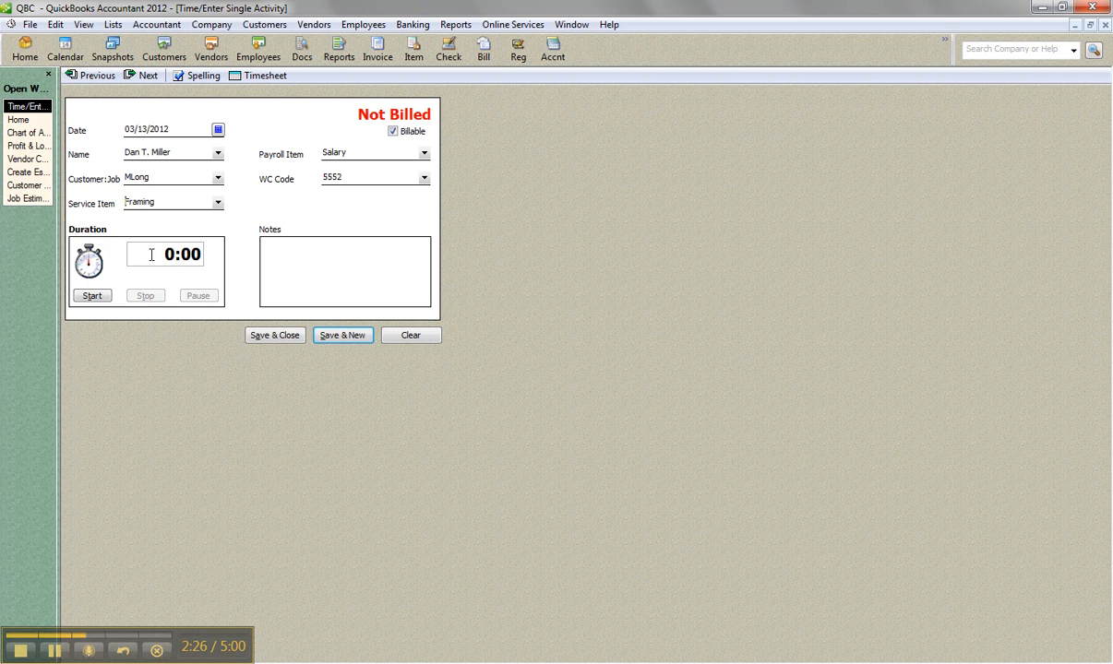
left_click_drag(143, 249, 212, 255)
type("4:00")
left_click(283, 342)
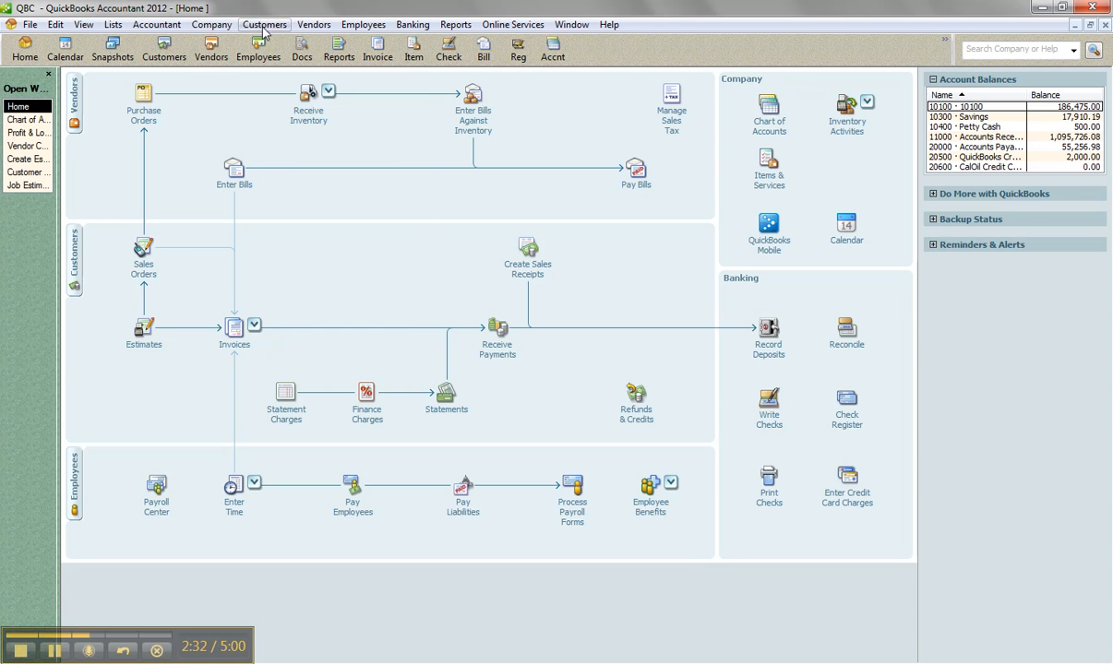
Start a vehicle mileage entry for the 2002 Ford Truck and assign it to the same customer
left_click(231, 29)
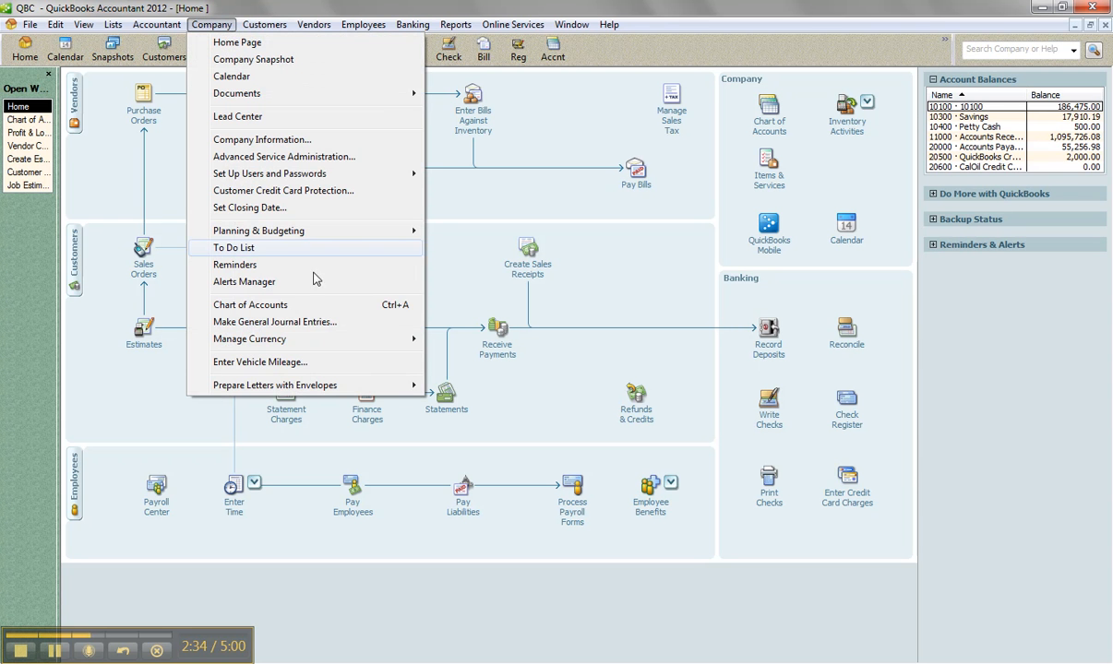
left_click(292, 360)
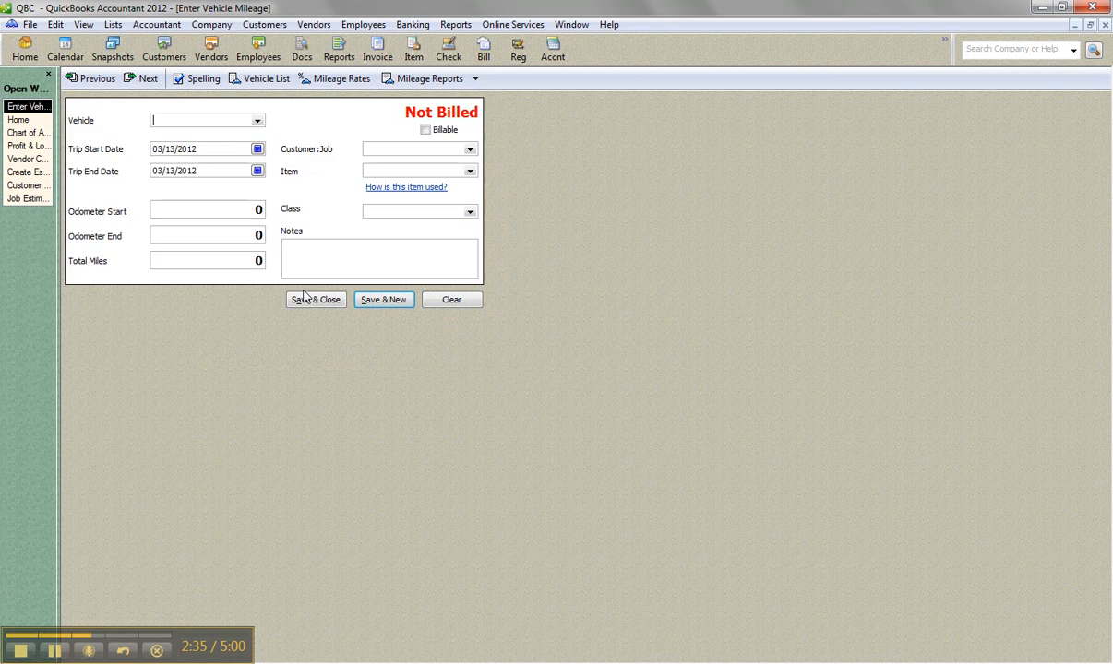
left_click(256, 120)
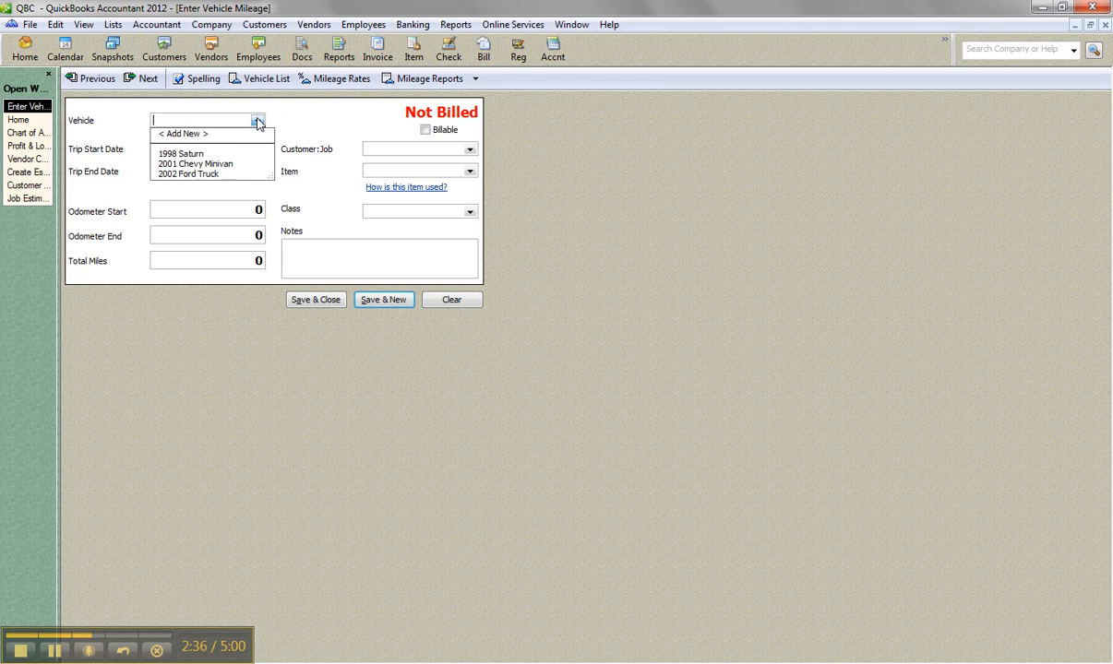
left_click(186, 173)
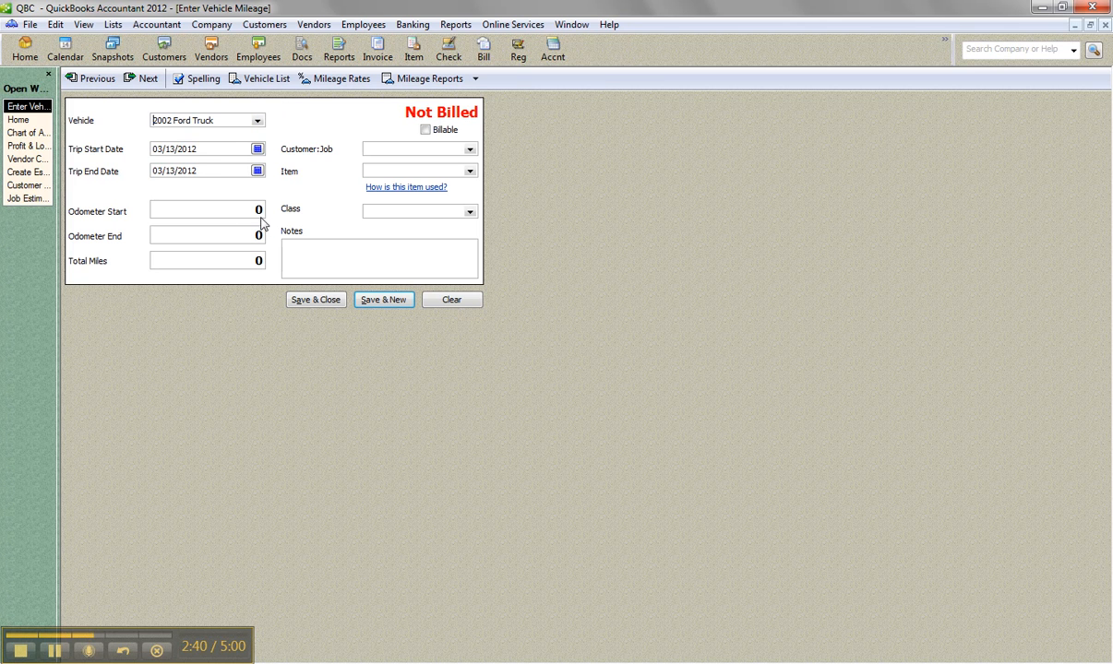
left_click(440, 149)
type("MLong")
Set the mileage entry's item to Delivery Charges and its total miles to 50, and save it
left_click(457, 170)
scroll(450, 340, "down", 4)
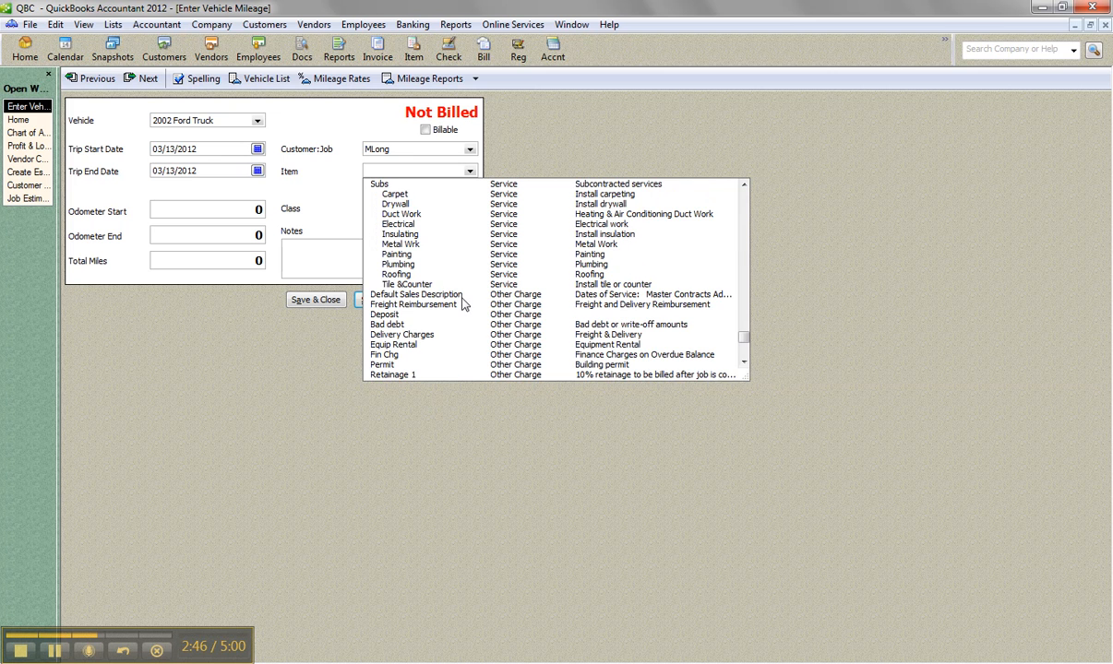
scroll(433, 323, "down", 1)
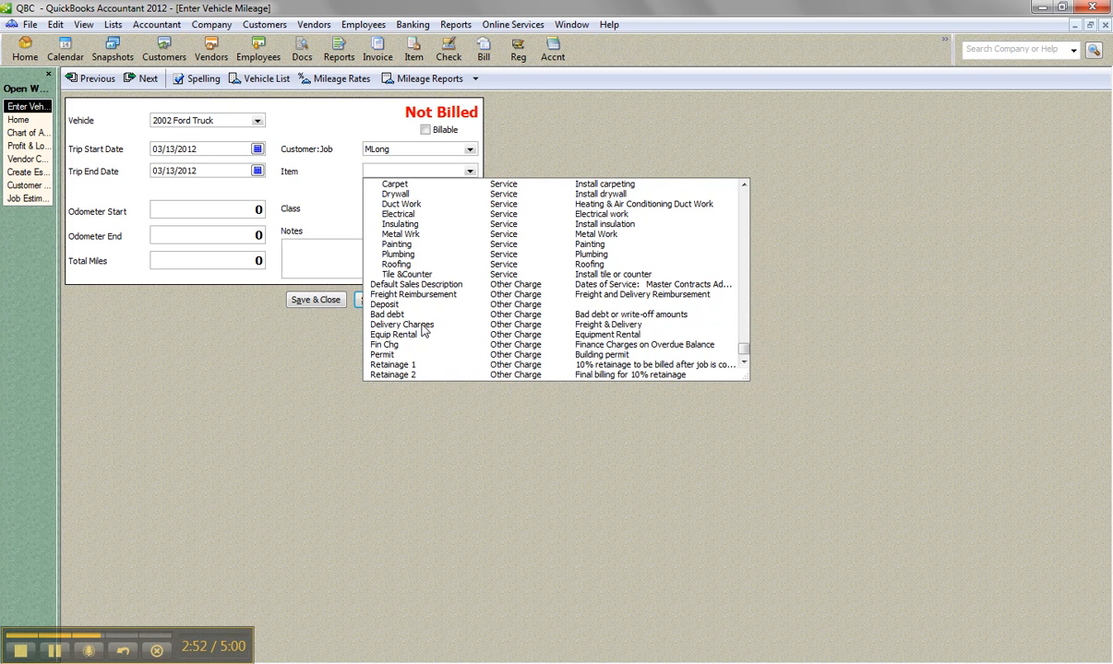
mouse_move(744, 350)
left_mouse_down()
mouse_move(746, 210)
mouse_move(745, 356)
left_mouse_up()
left_click(424, 325)
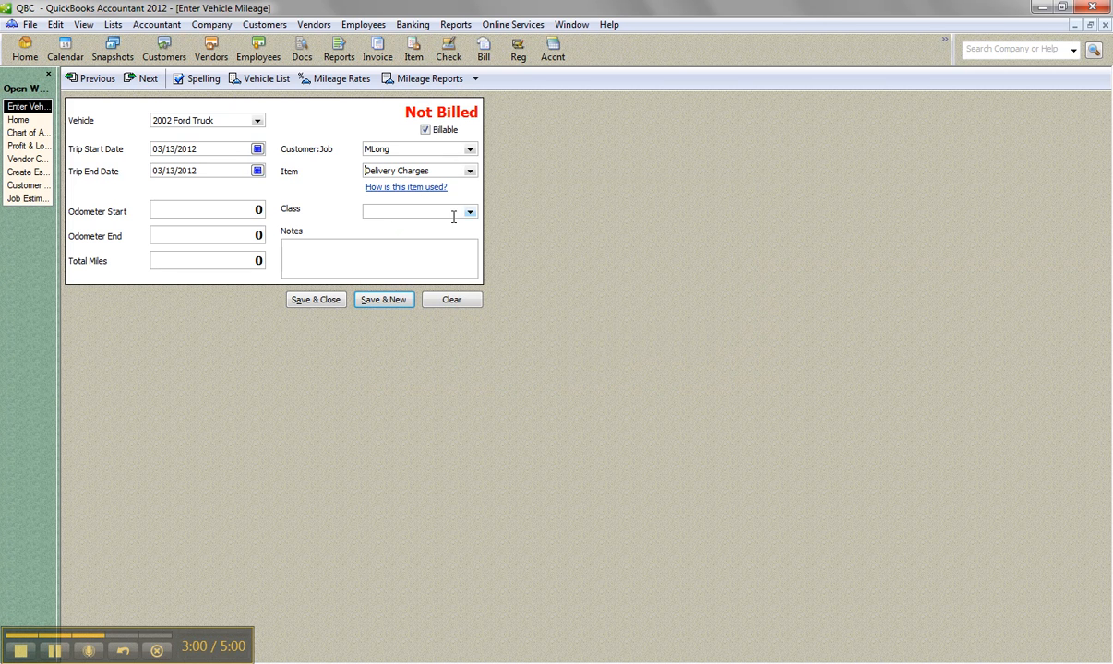
left_click(261, 261)
type("50")
left_click(318, 300)
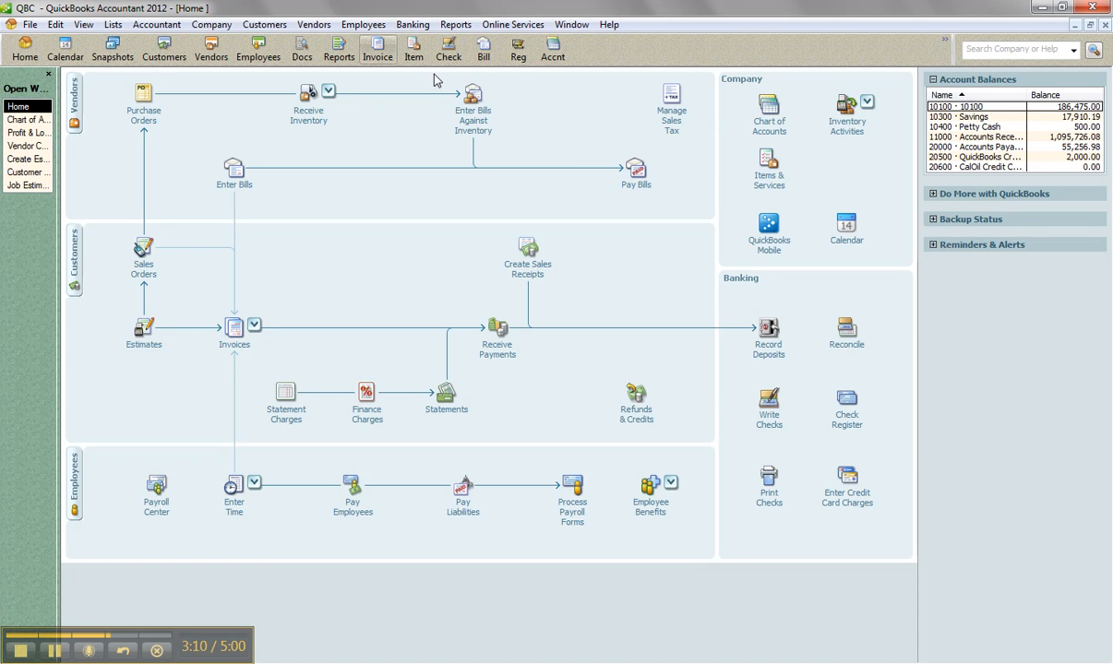
Start a bill for received inventory from A Cheung Limited and delete its prefilled Electrical Materials line
left_click(328, 91)
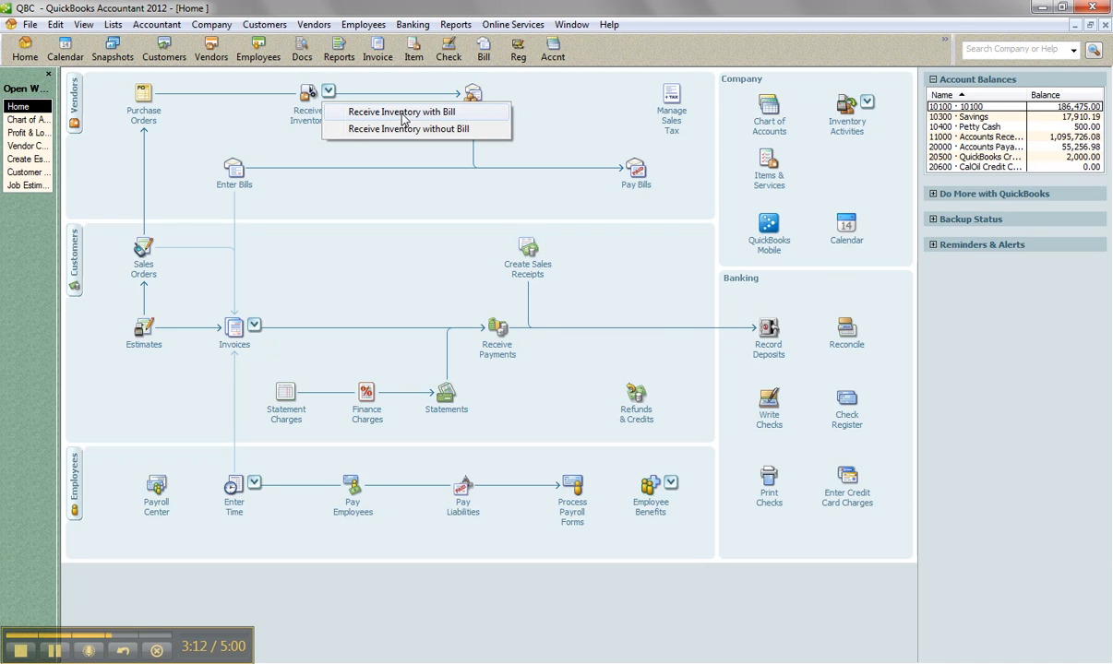
left_click(403, 113)
left_click(286, 144)
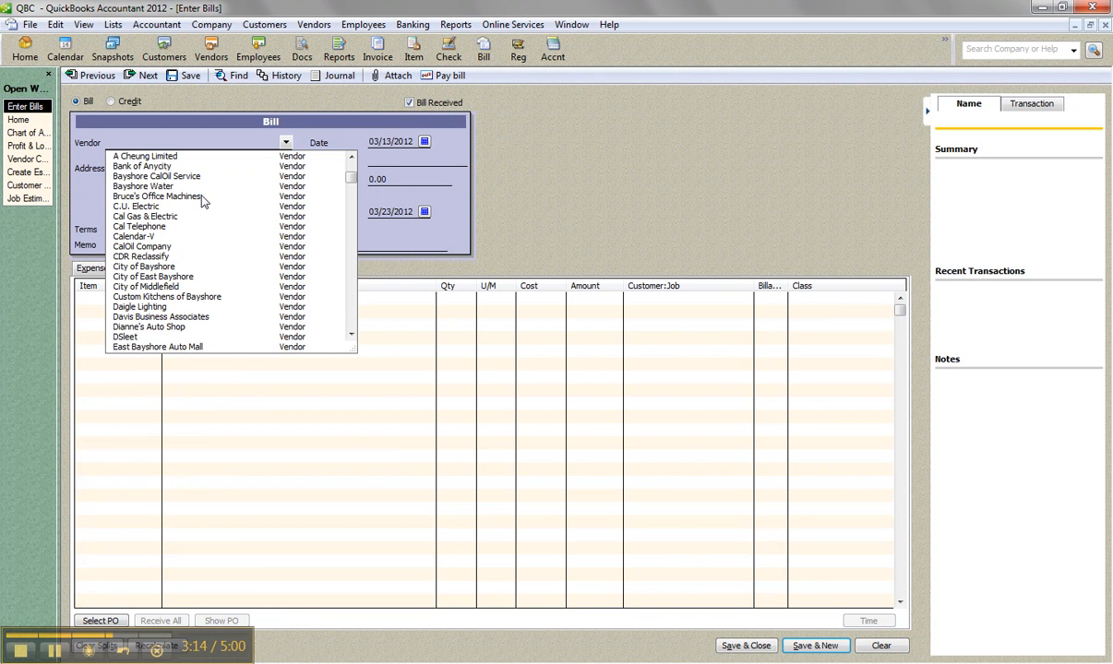
left_click(147, 156)
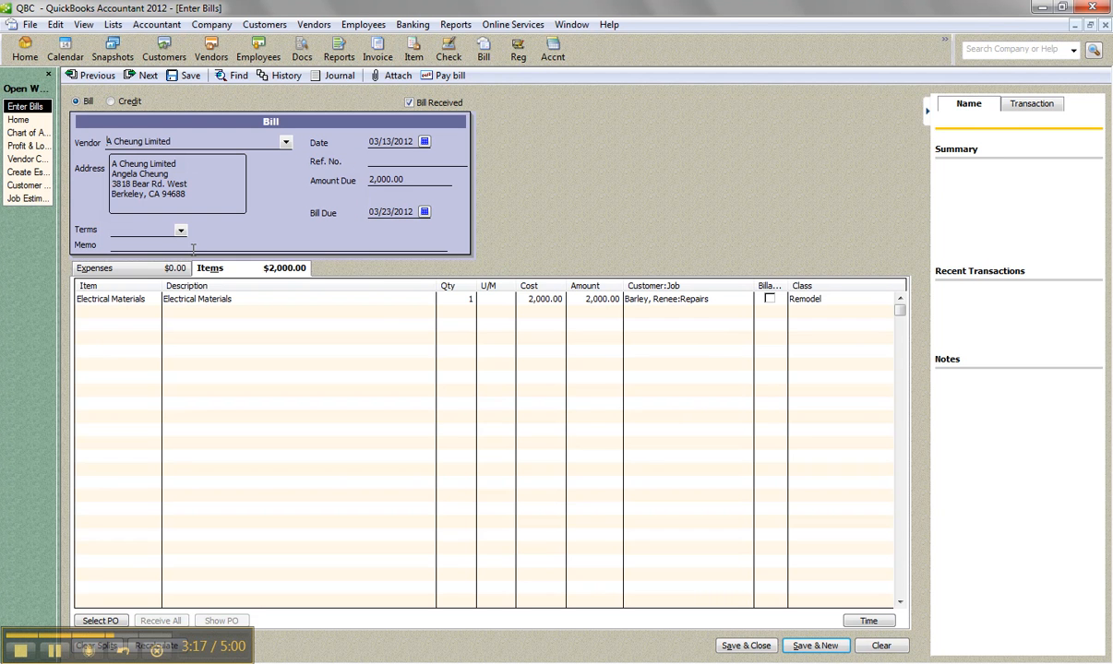
left_click(183, 299)
key("ctrl+Delete")
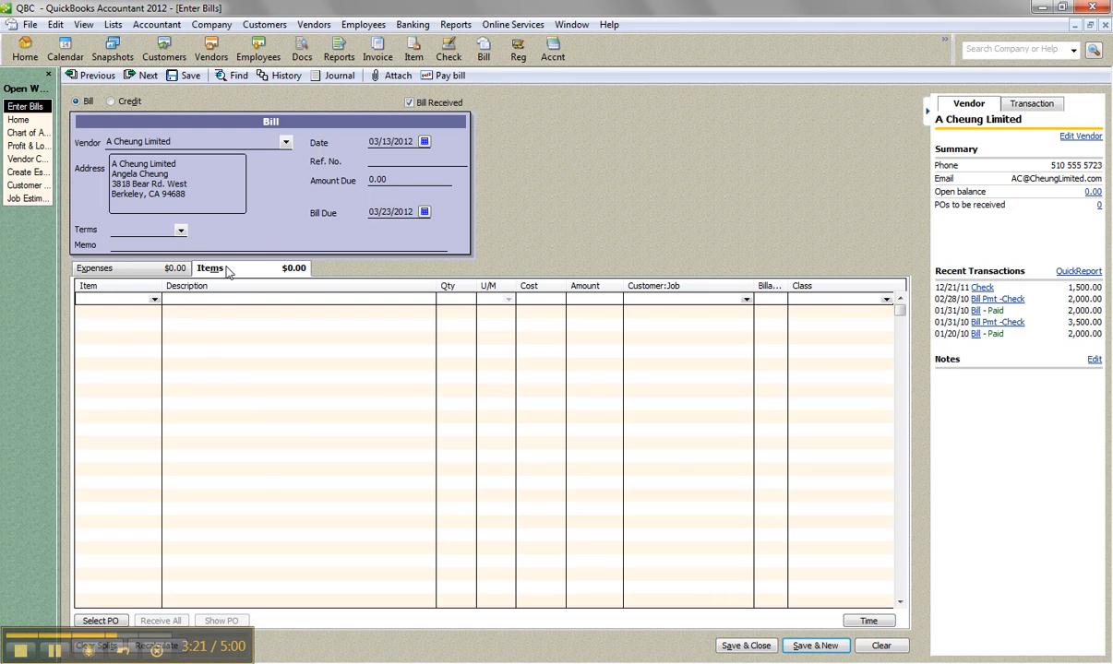
Enter 5 of the Lumber:Trim item on the bill, assign the line to the same customer as the mileage, and save the bill
left_click(153, 298)
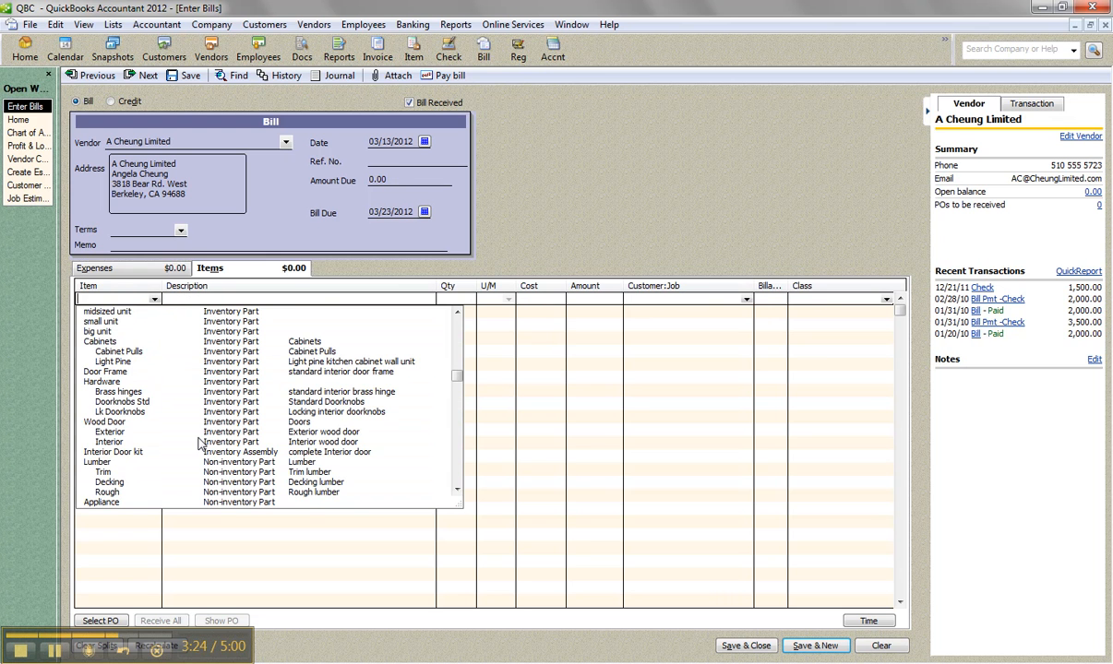
scroll(191, 421, "down", 2)
left_click(103, 411)
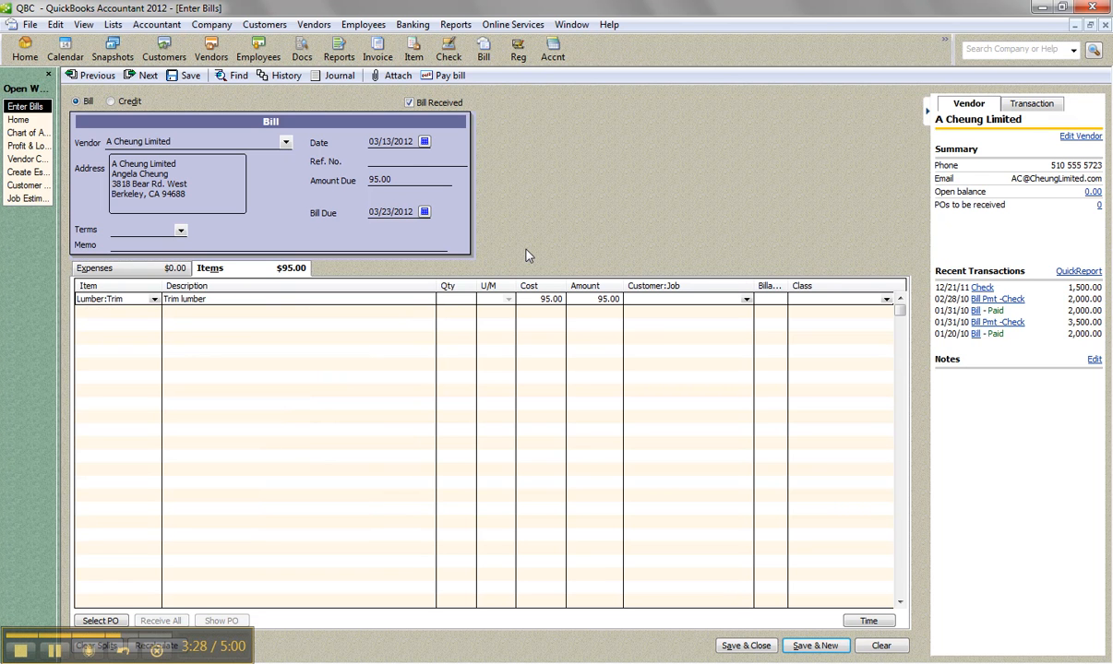
type("5")
left_click(746, 301)
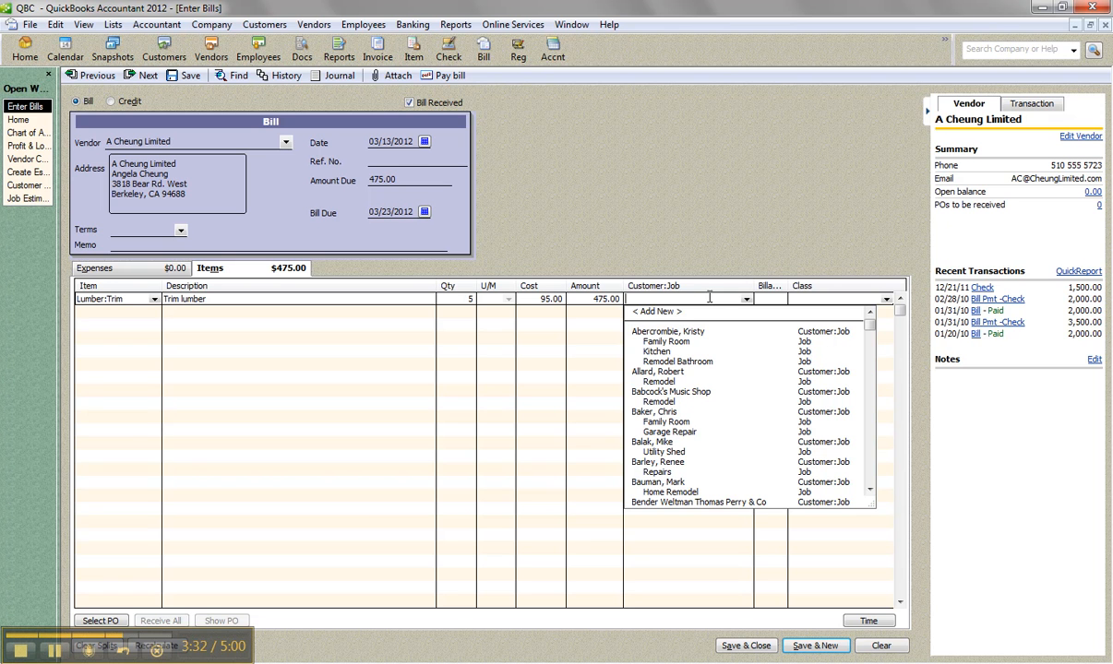
type("MLong")
key("Tab")
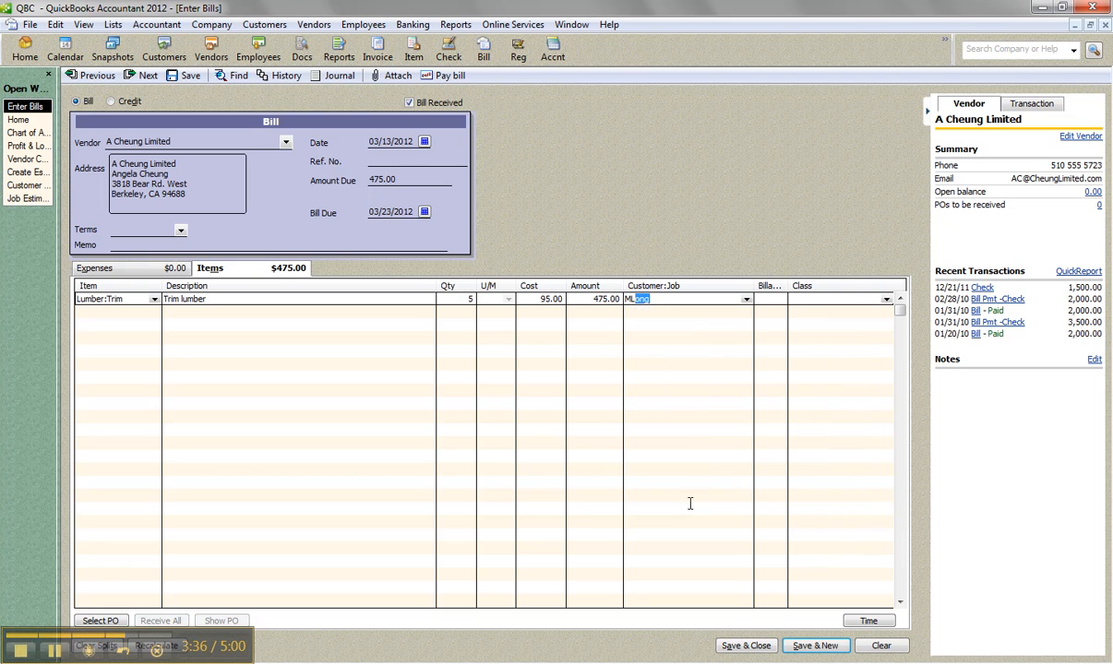
left_click(745, 645)
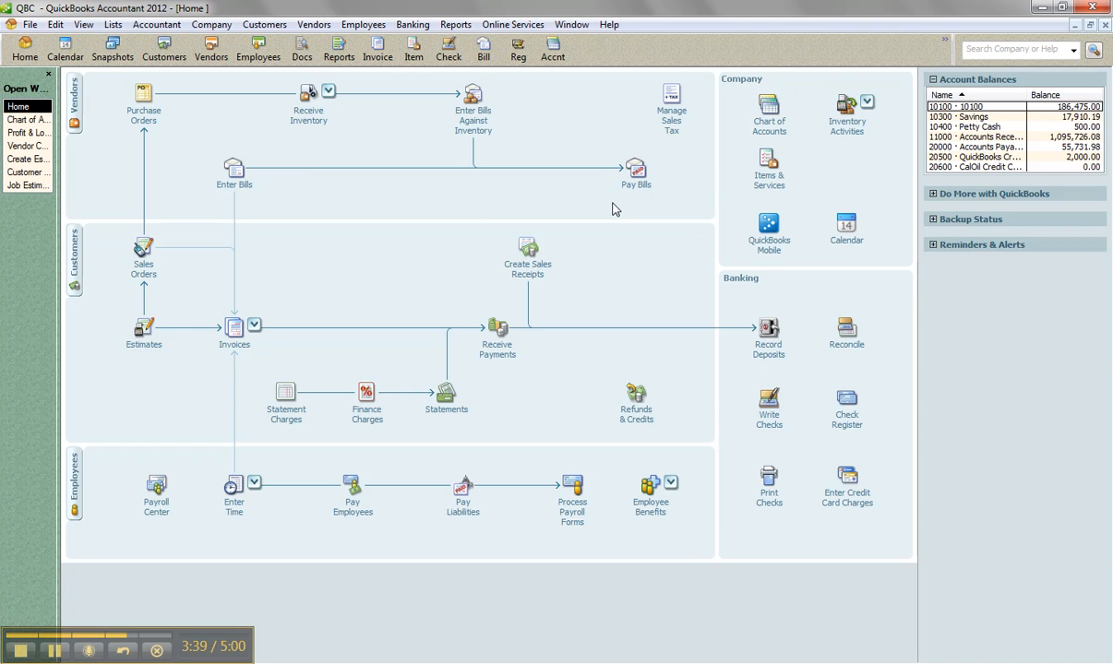
Start an invoice for the same customer and choose to select the outstanding billable time and costs for it
left_click(265, 24)
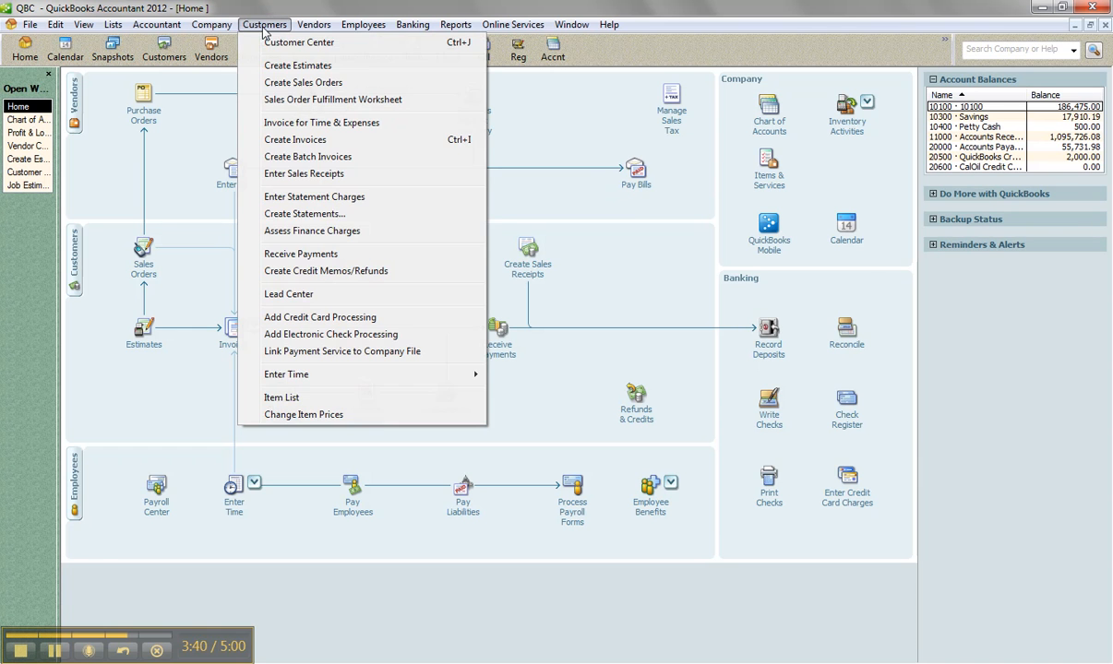
left_click(298, 139)
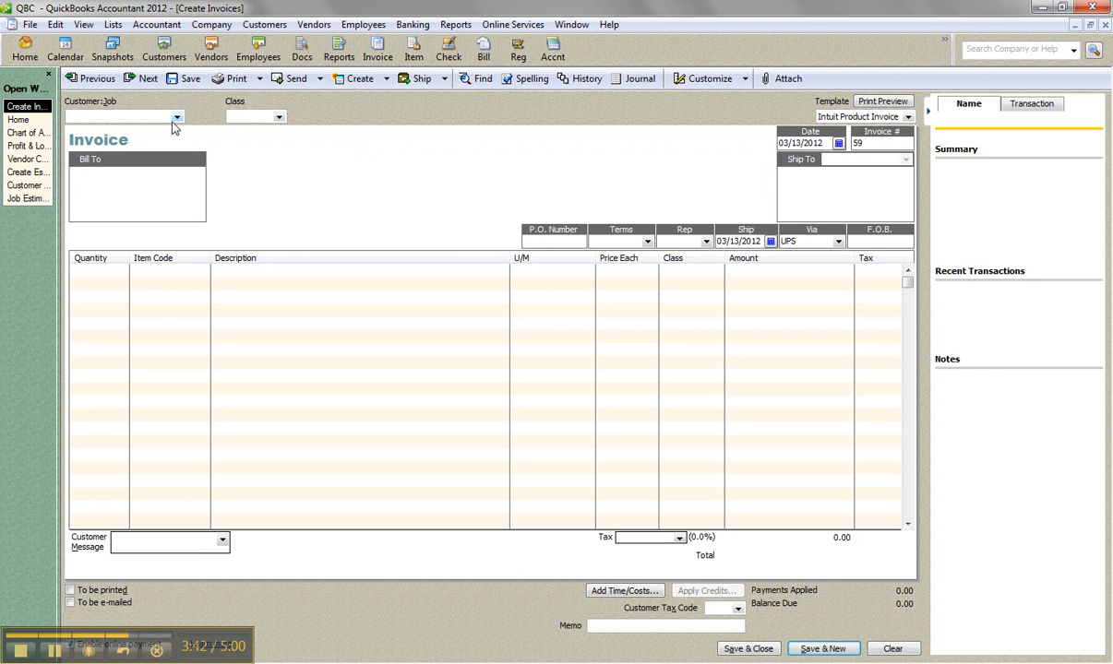
type("mml")
key("BackSpace")
type("l")
key("Tab")
left_click(522, 250)
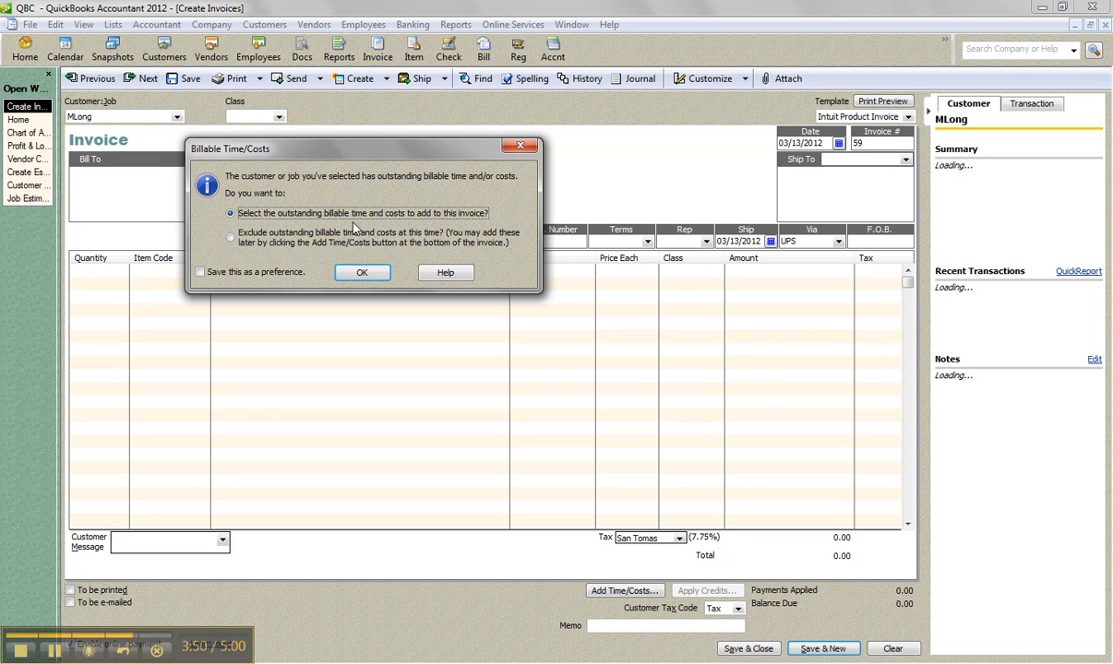
left_click(362, 274)
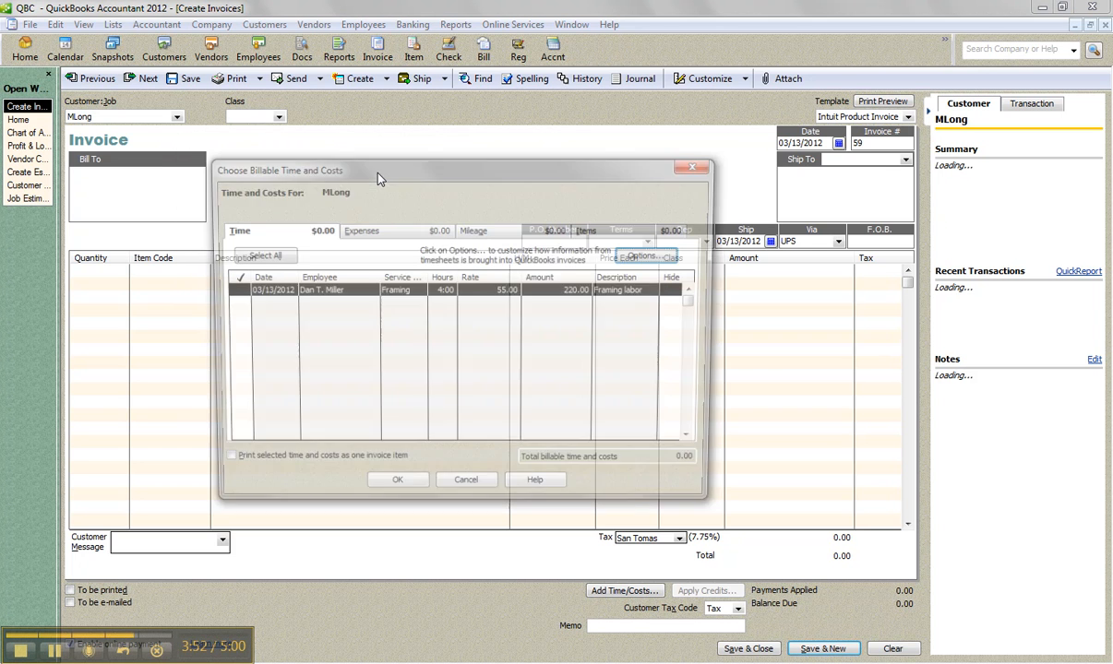
Add the customer's Framing time, 100.00 expense, Delivery Charges mileage and Lumber:Trim item to the invoice, and save it
left_click(230, 290)
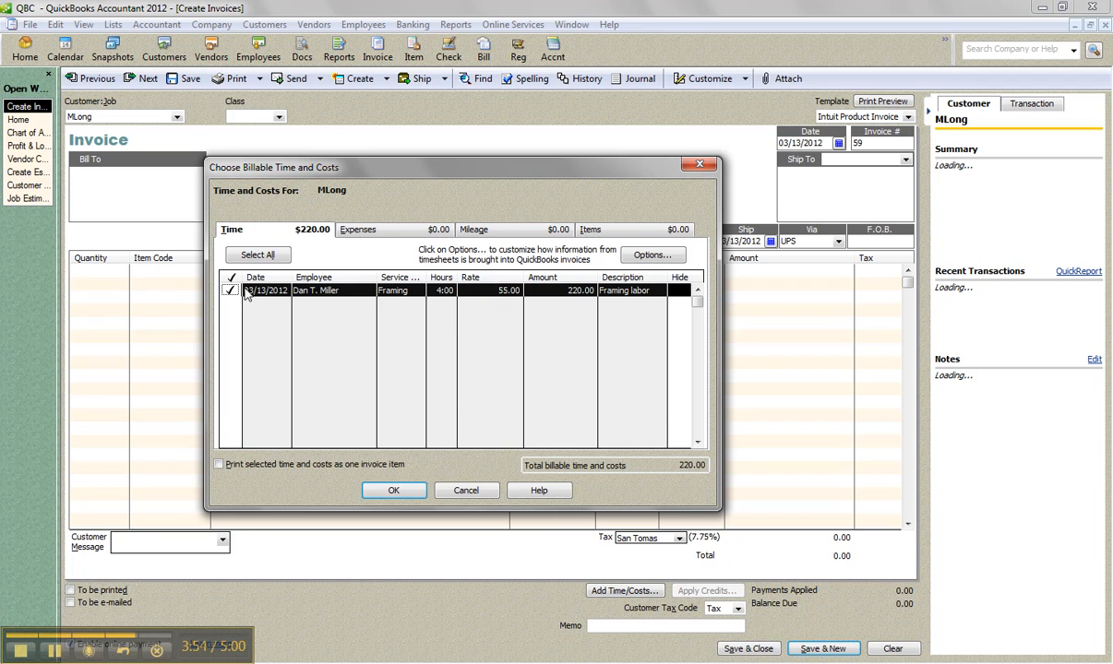
left_click(356, 229)
left_click(229, 296)
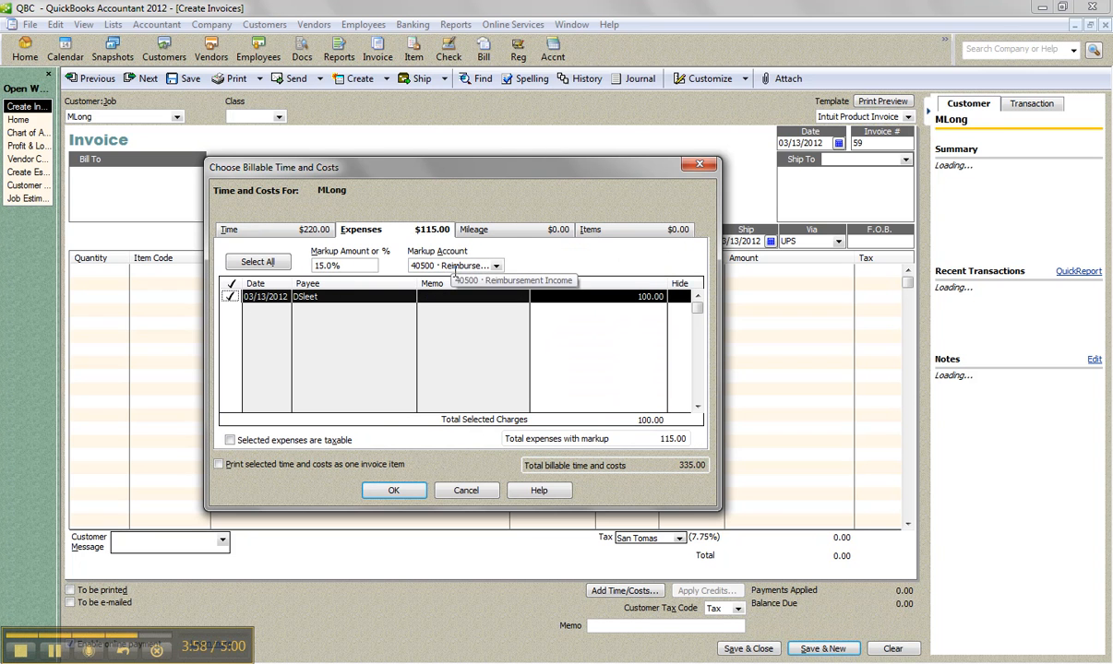
left_click(510, 230)
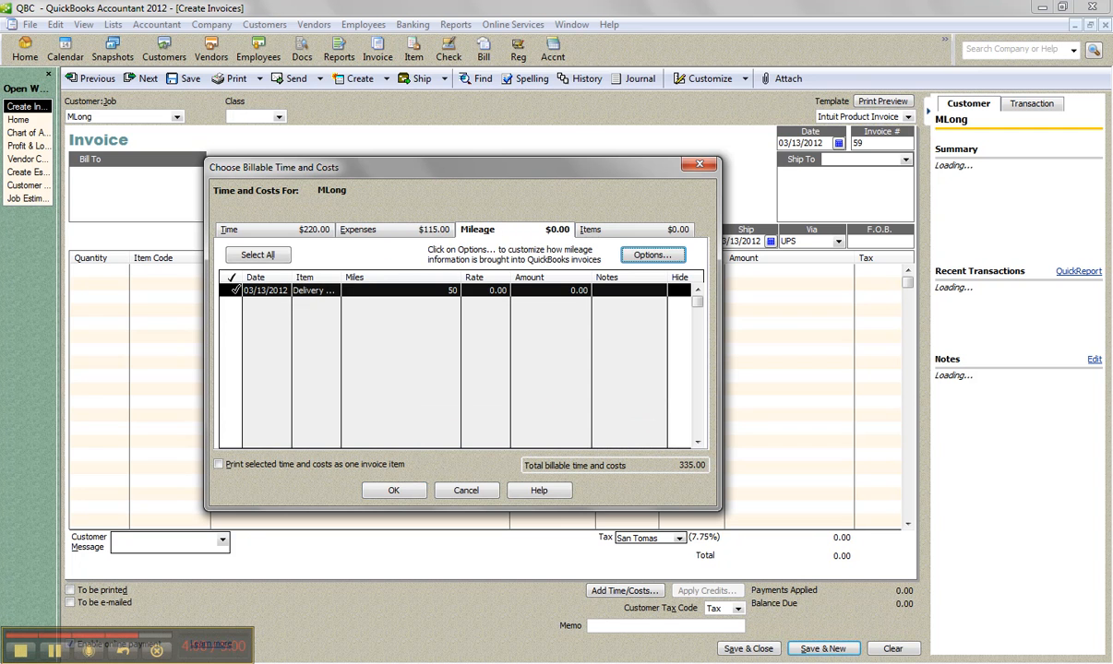
left_click(583, 228)
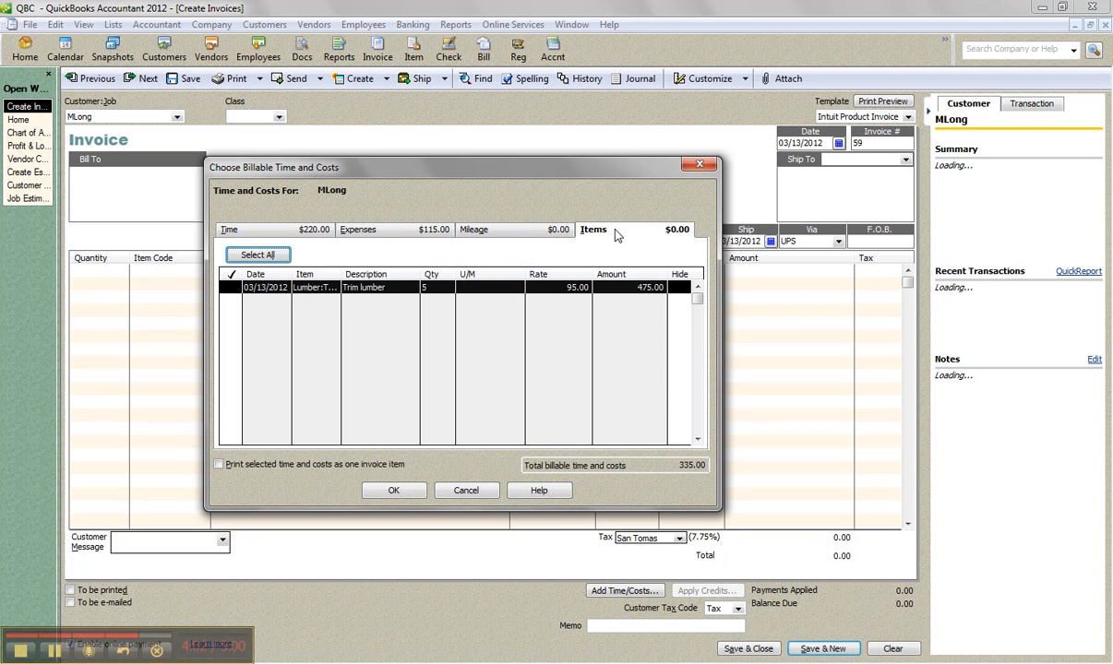
left_click(247, 255)
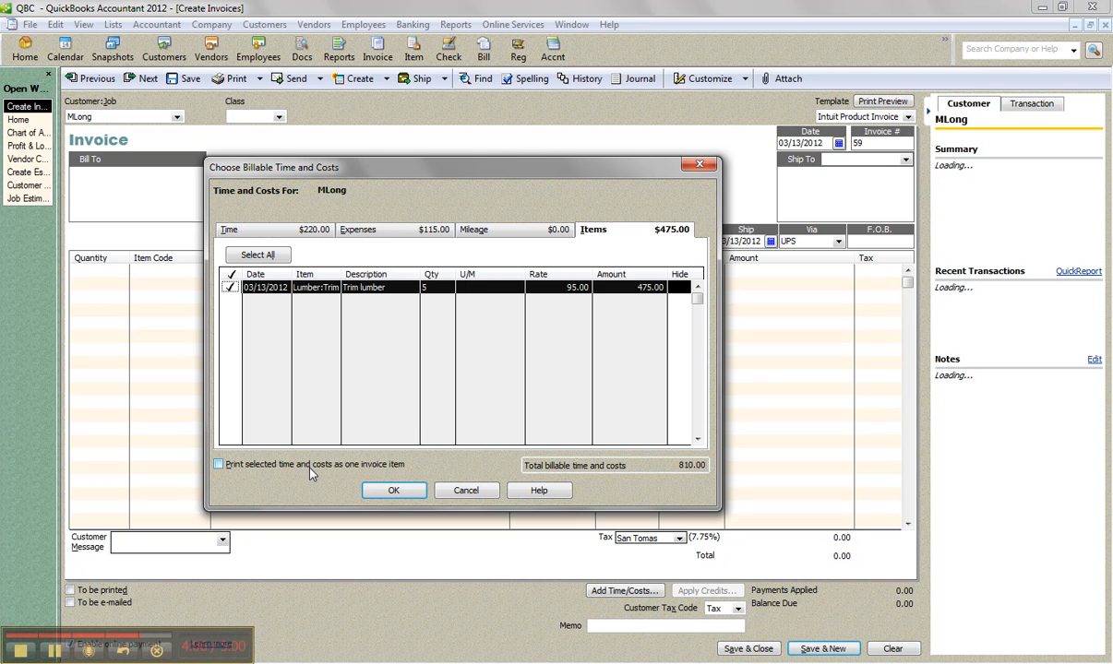
left_click(406, 490)
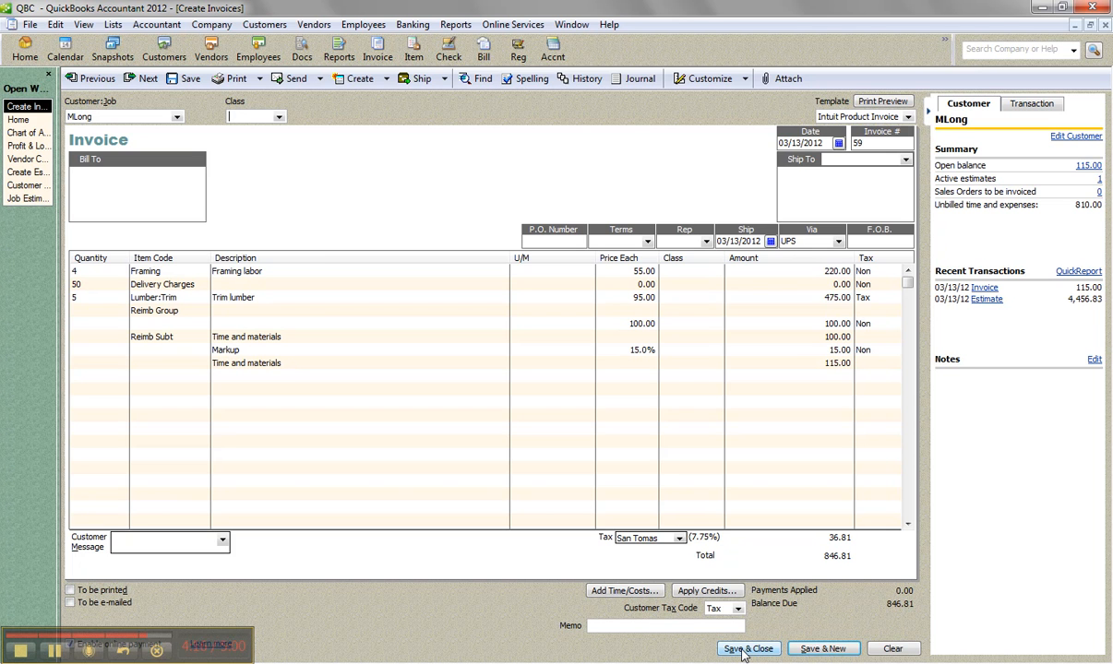
left_click(746, 649)
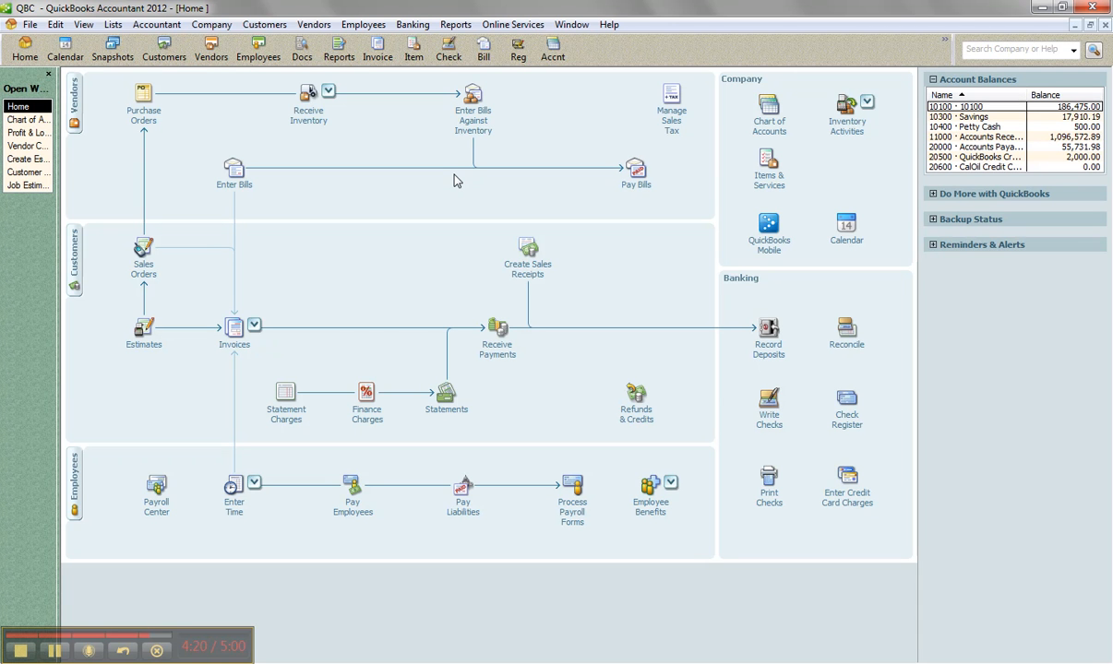